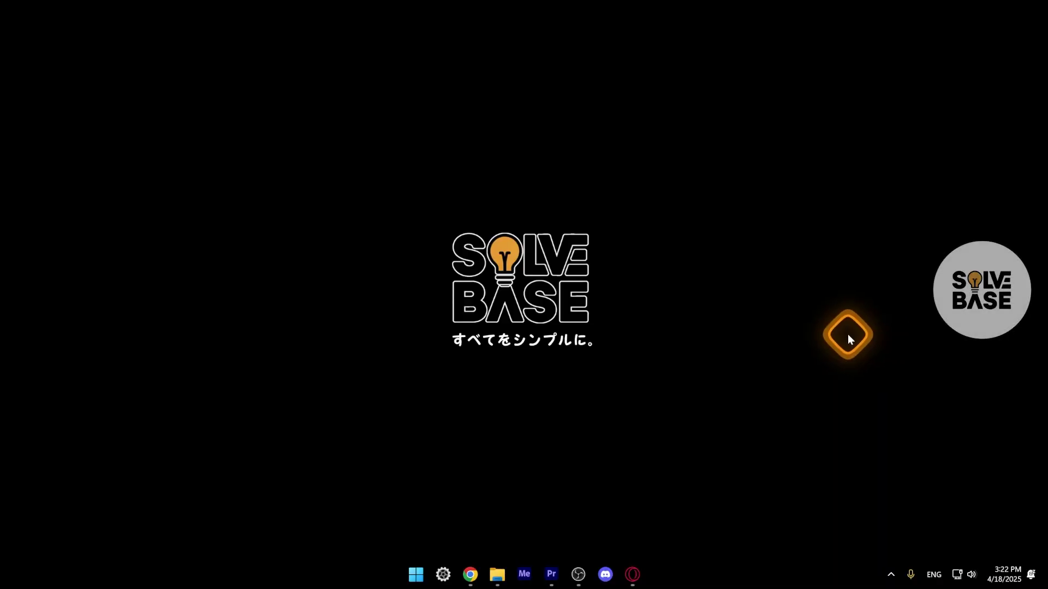
# Step: Confirm Opera's VPN is active on an Americas location, then focus Whisk's prompt box
pyautogui.click(638, 577)
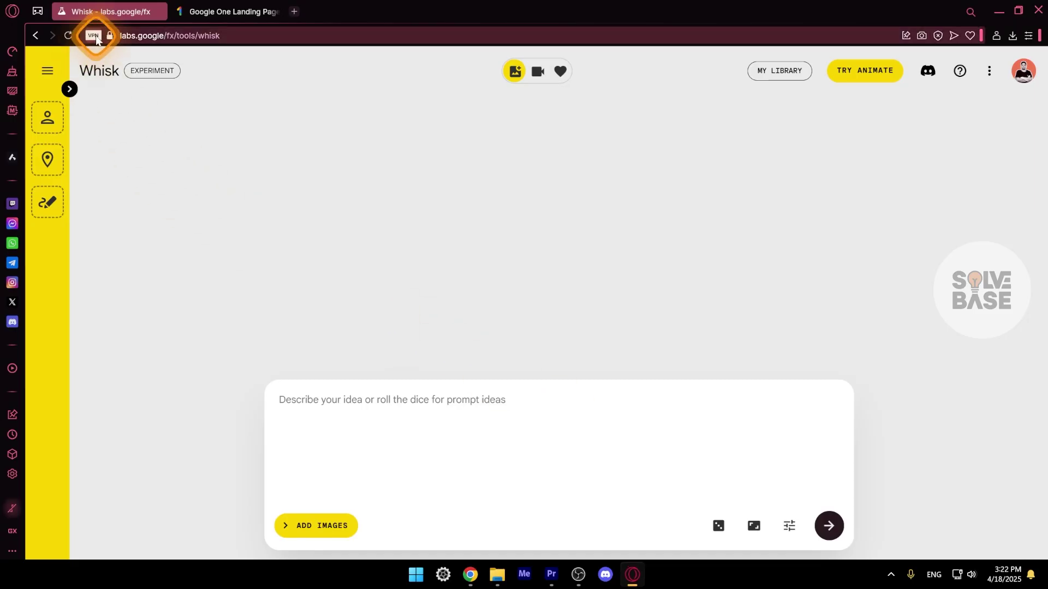
pyautogui.click(94, 36)
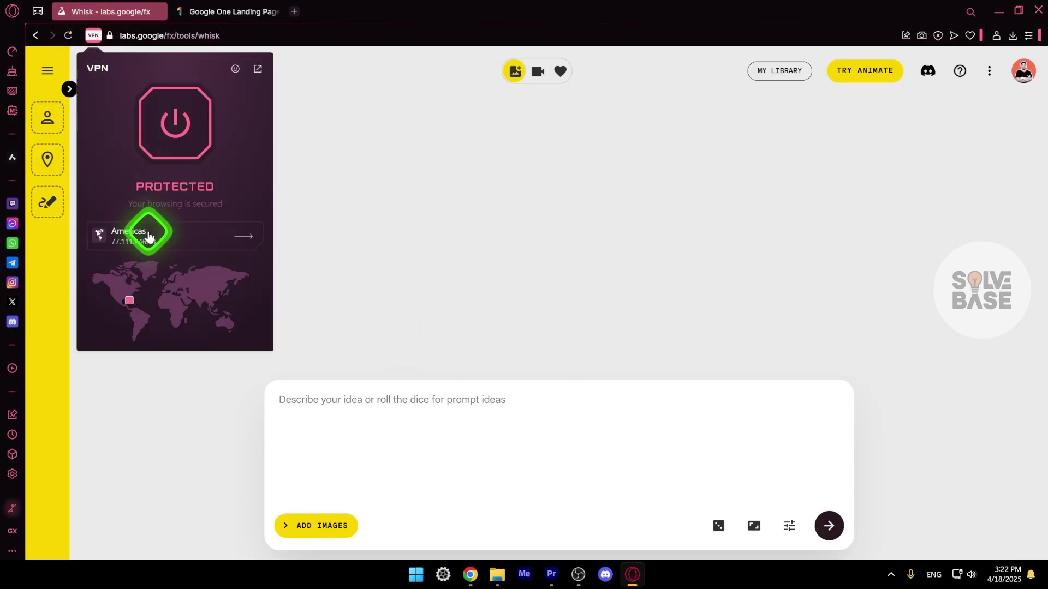
pyautogui.click(148, 236)
pyautogui.click(96, 66)
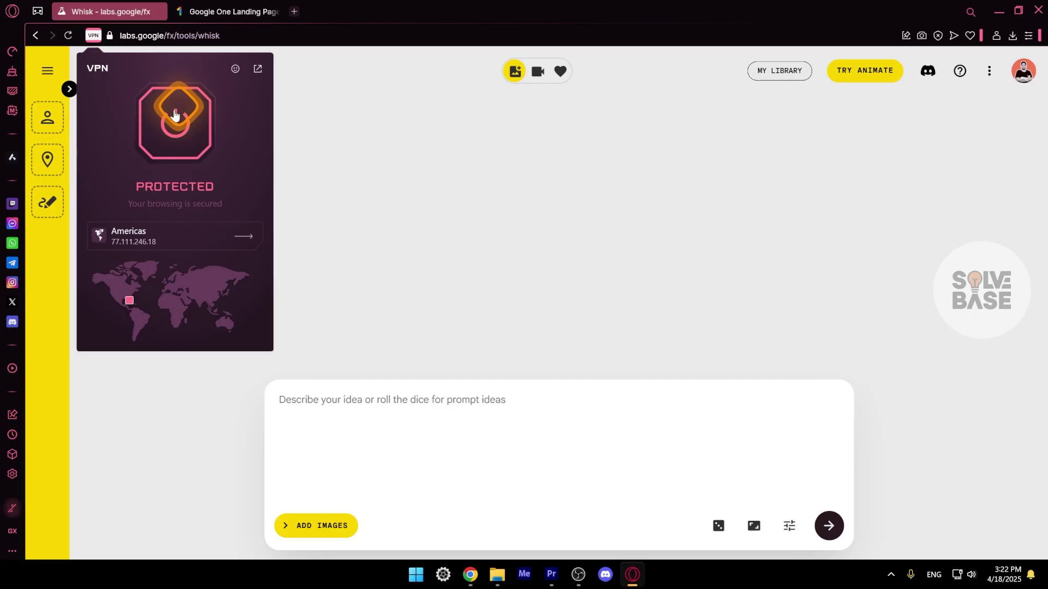
pyautogui.click(344, 111)
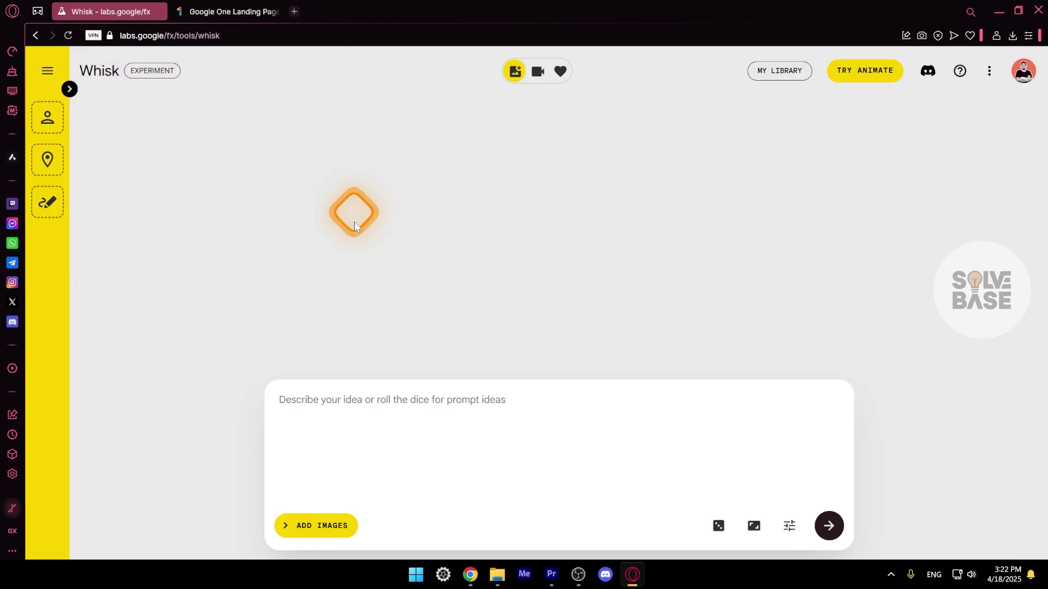
pyautogui.click(339, 408)
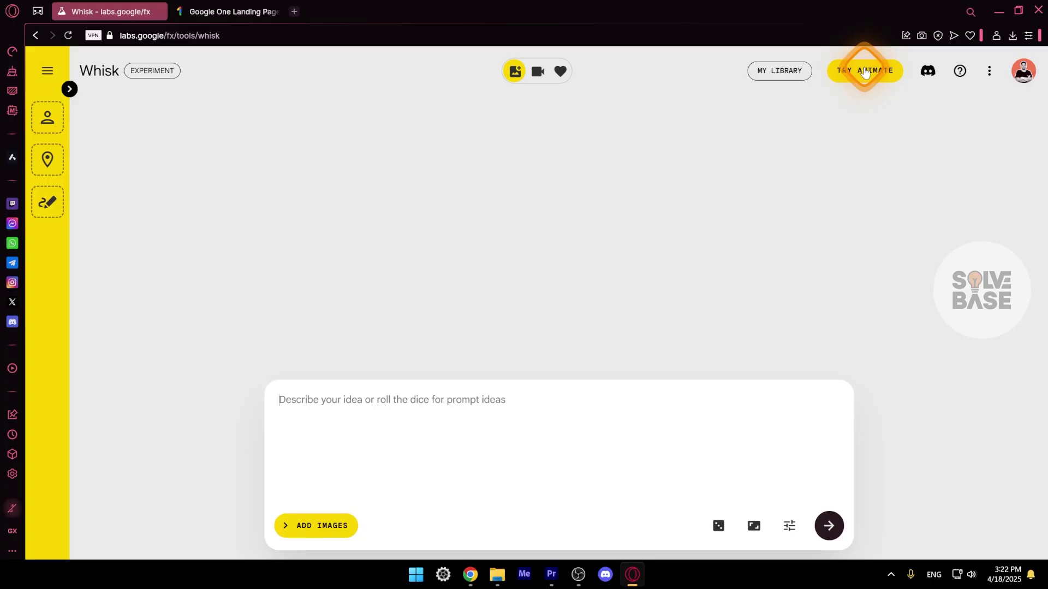
# Step: Roll random prompts until one describes a cartoon restaurant food fight in muted orange and purple
pyautogui.click(719, 527)
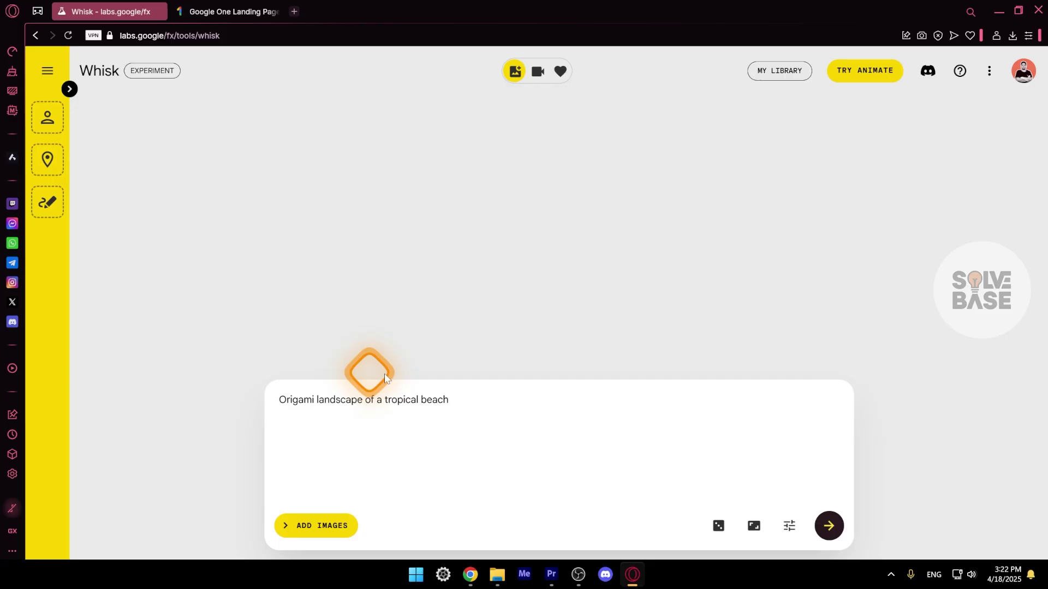
pyautogui.click(719, 527)
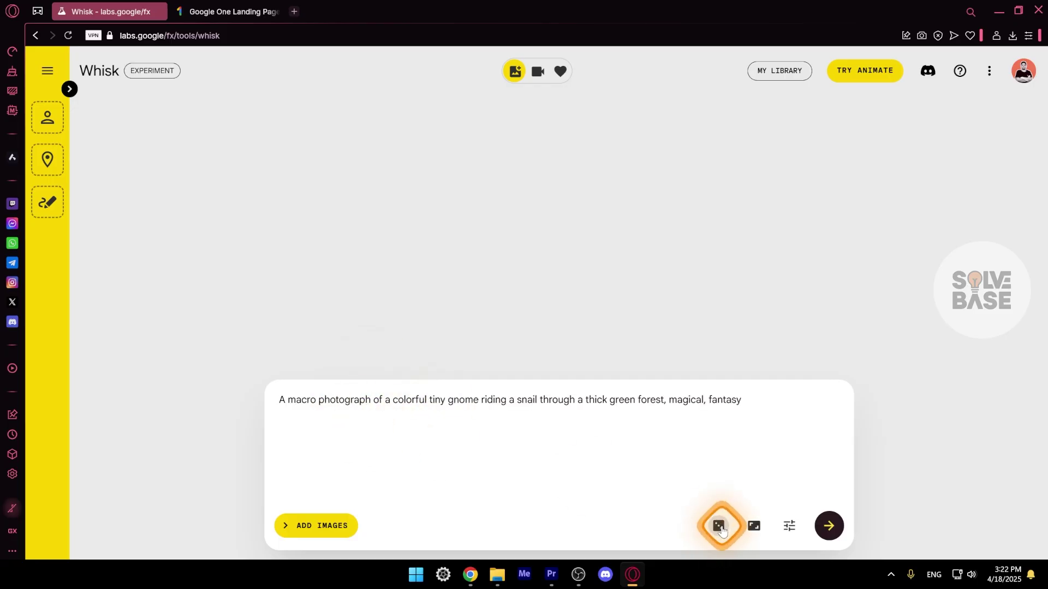
pyautogui.click(719, 527)
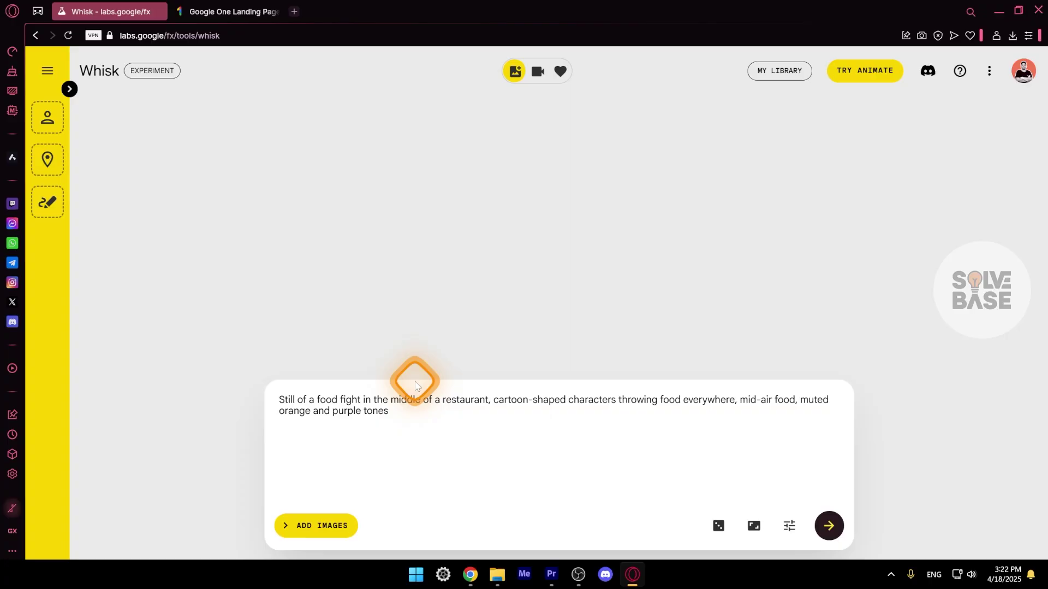
# Step: Set the image aspect ratio to square 1:1
pyautogui.click(753, 525)
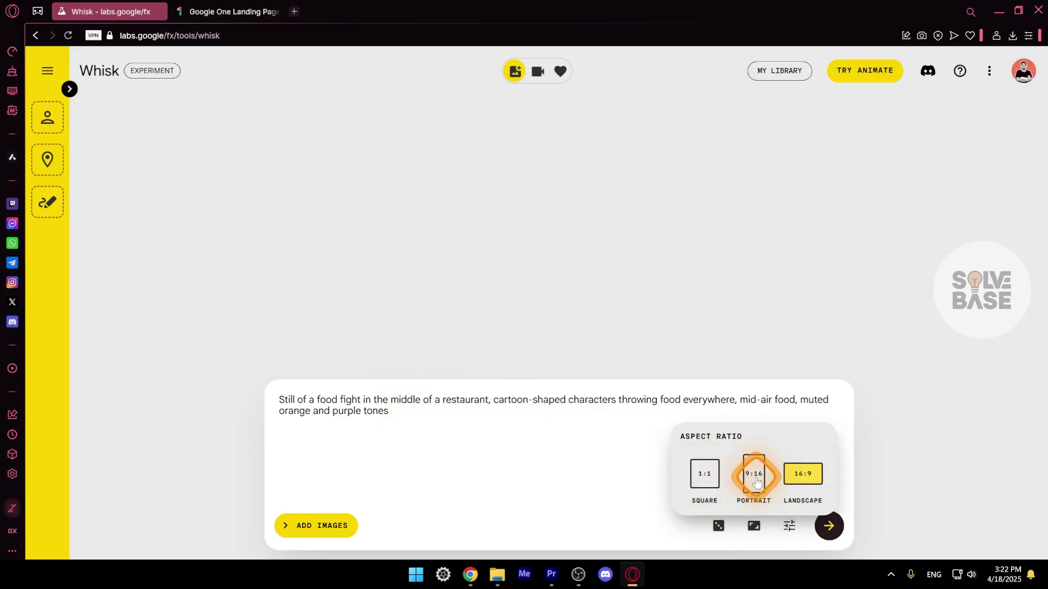
pyautogui.click(704, 480)
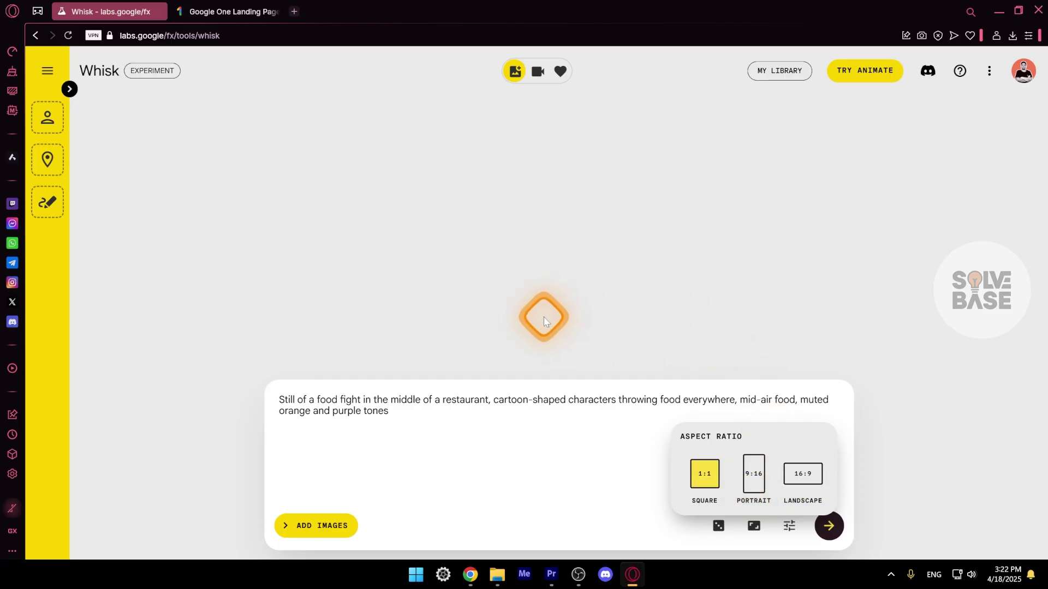
pyautogui.click(754, 526)
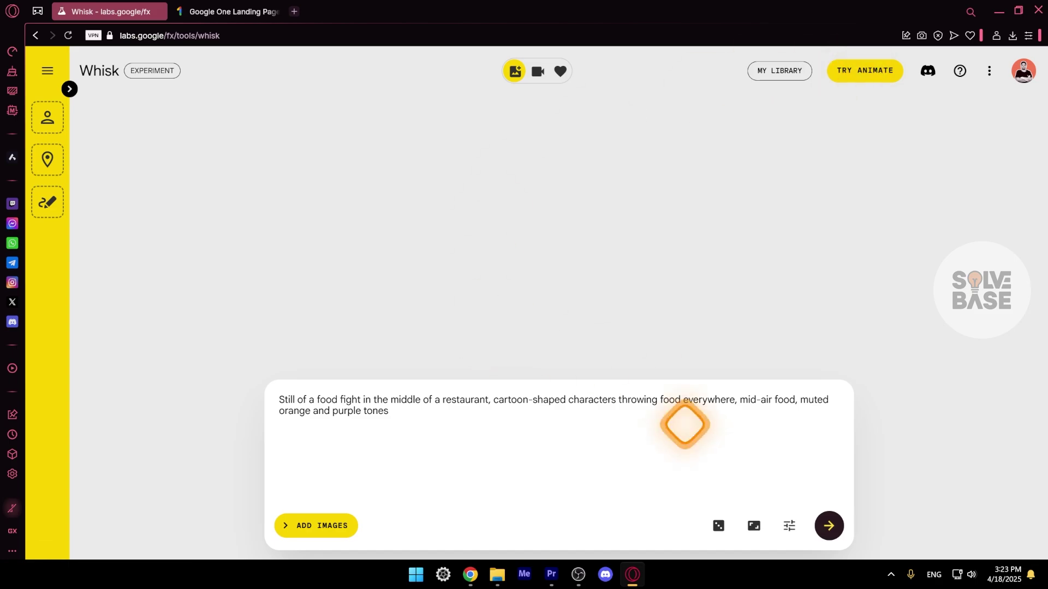
pyautogui.click(754, 526)
pyautogui.click(801, 474)
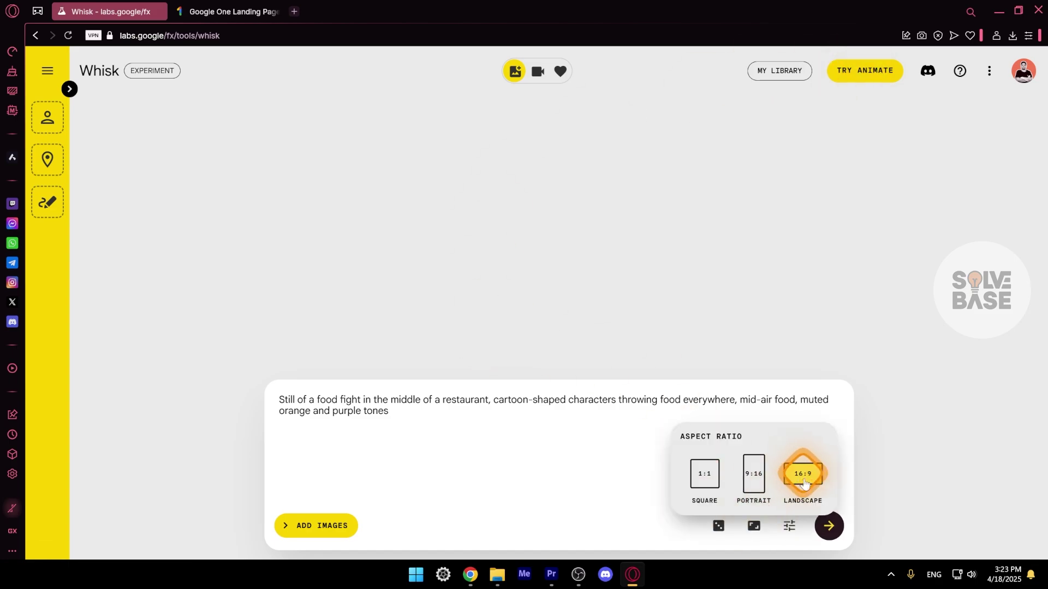
# Step: Check the seed in the generation settings, then generate images from the prompt
pyautogui.click(789, 528)
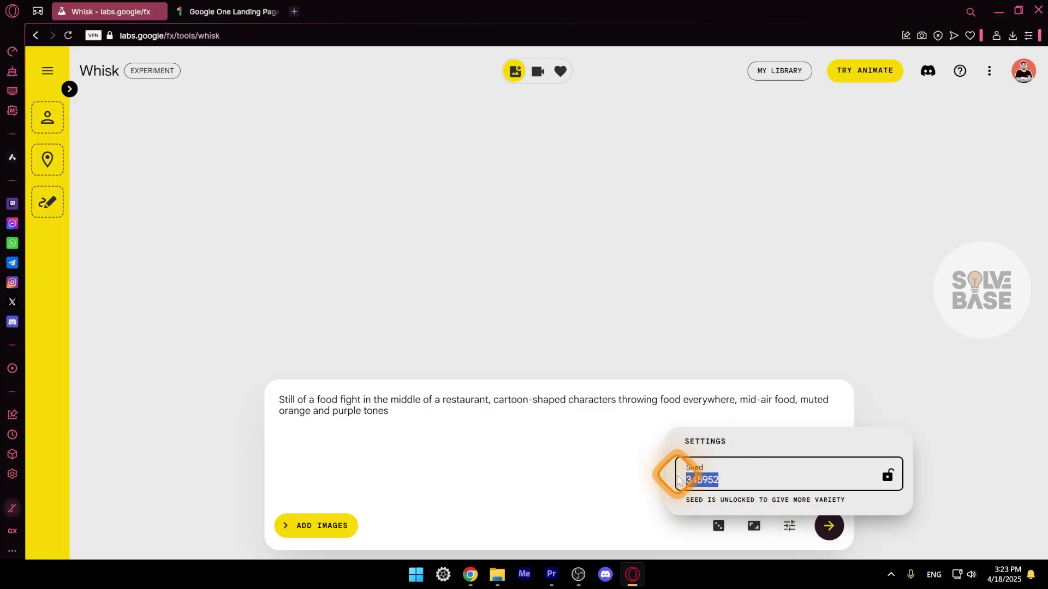
pyautogui.click(773, 423)
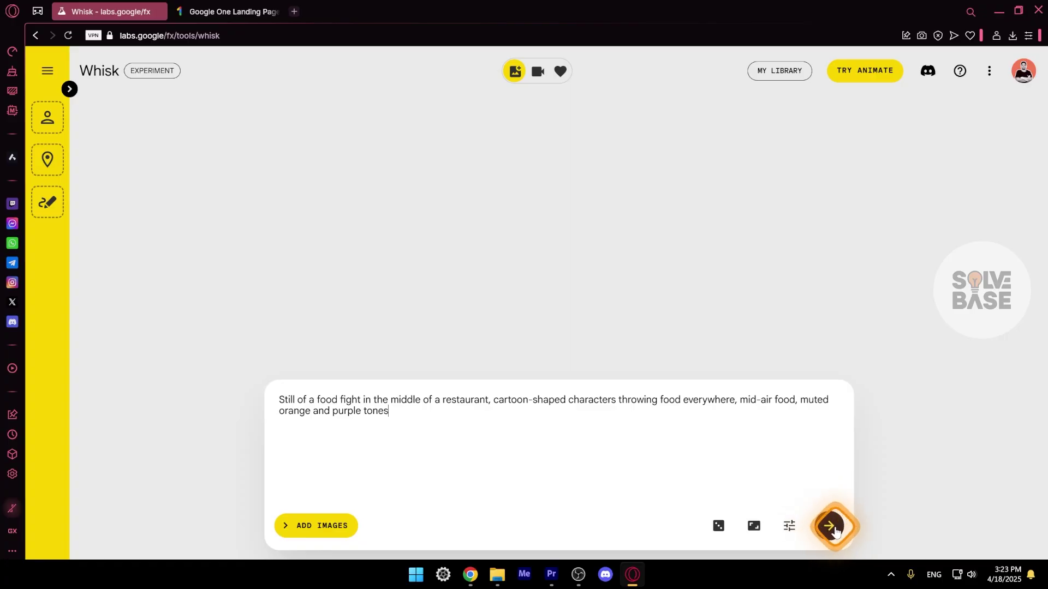
pyautogui.press('Return')
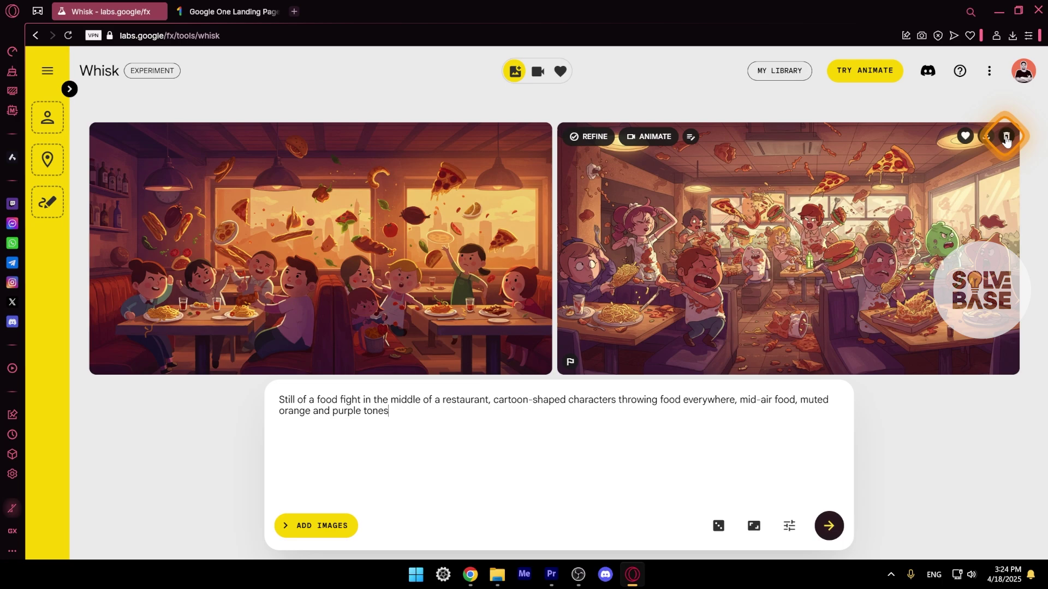
# Step: Add 'everyone should be looking at the camera and smiling' to the right image's prompt and regenerate
pyautogui.click(691, 137)
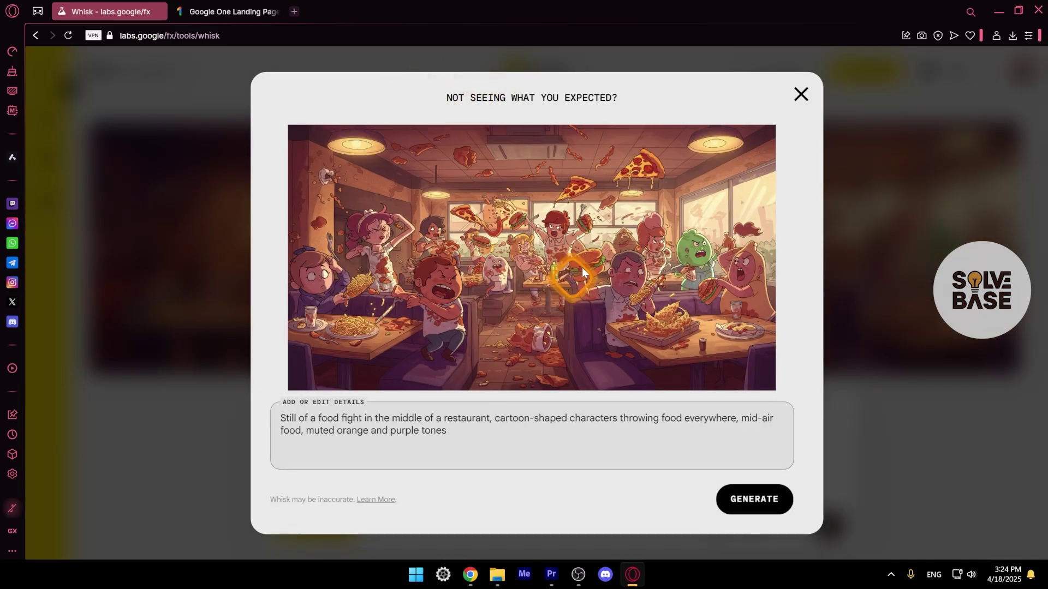
pyautogui.click(498, 433)
pyautogui.write('- everyone should be looking at the camera and smiling.')
pyautogui.moveTo(456, 431); pyautogui.dragTo(700, 428)
pyautogui.click(744, 498)
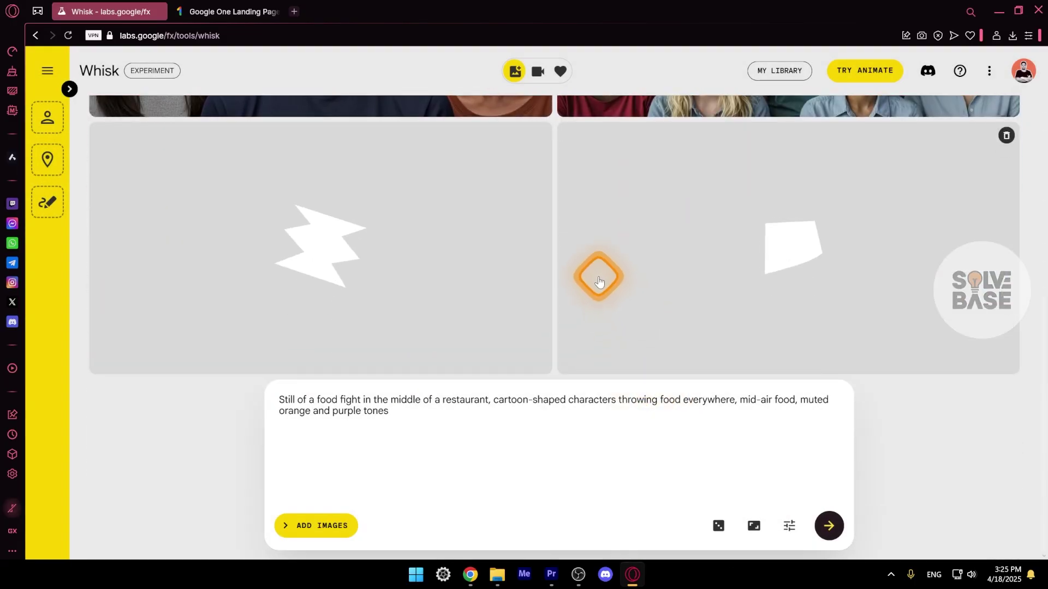
# Step: Review the new smiling-group and 3D food-fight images, viewing the right 3D one full-screen
pyautogui.scroll(2, 601, 229)
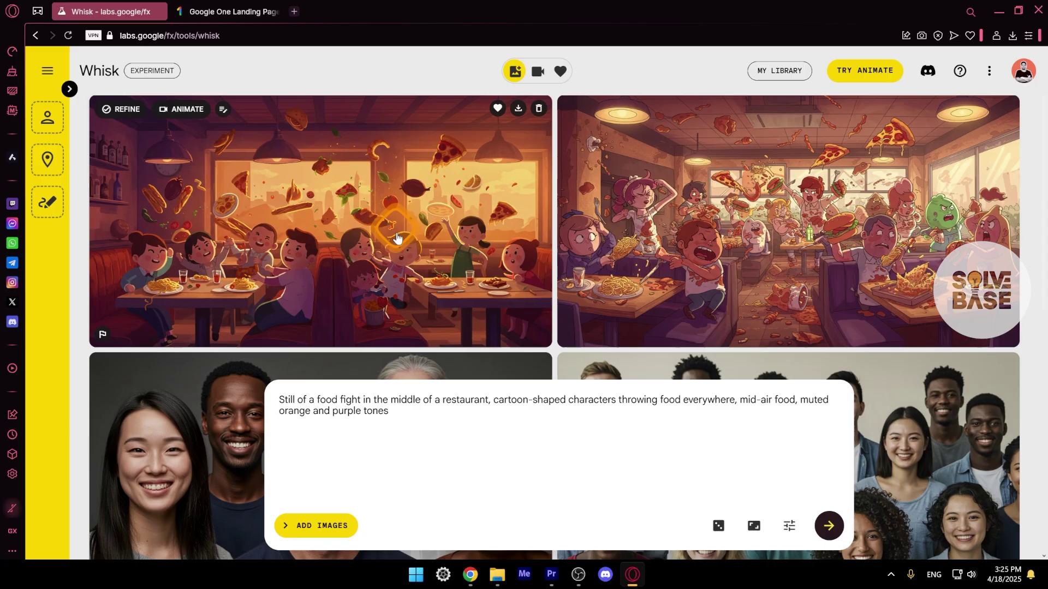
pyautogui.scroll(-5, 397, 240)
pyautogui.scroll(1, 436, 289)
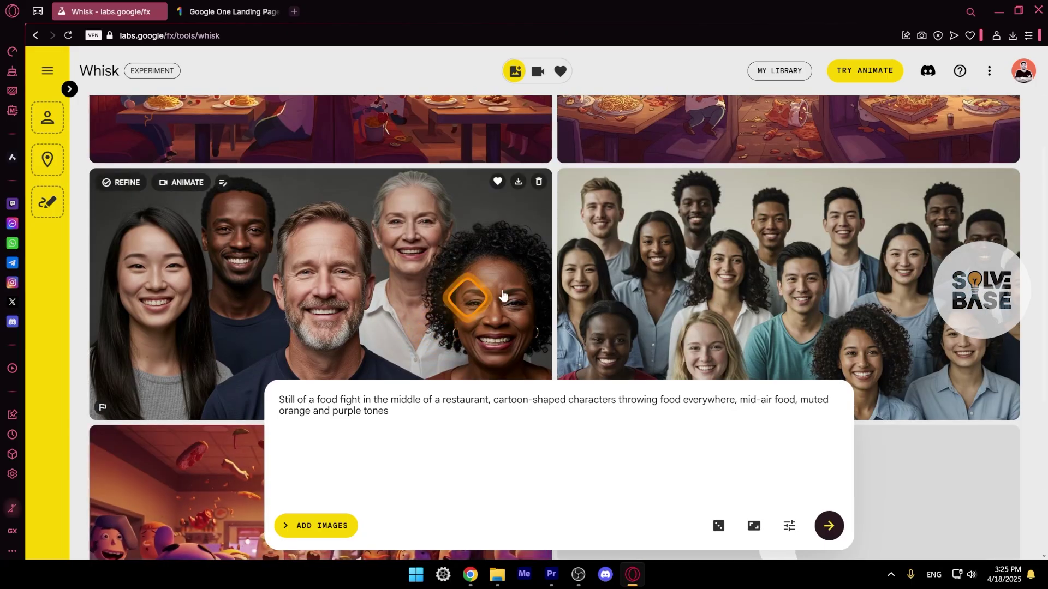
pyautogui.scroll(-5, 478, 289)
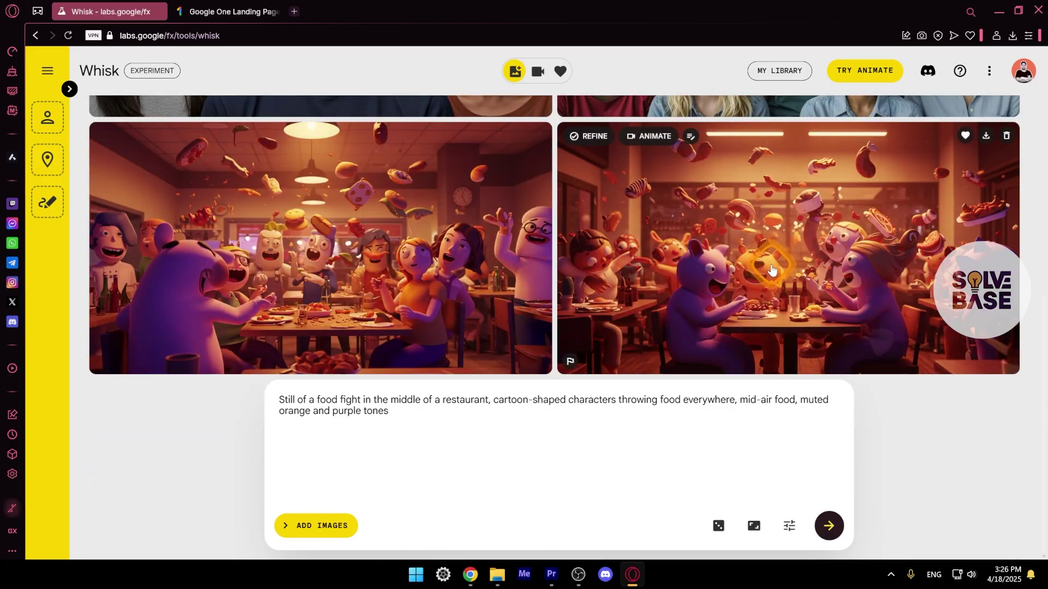
pyautogui.scroll(9, 434, 297)
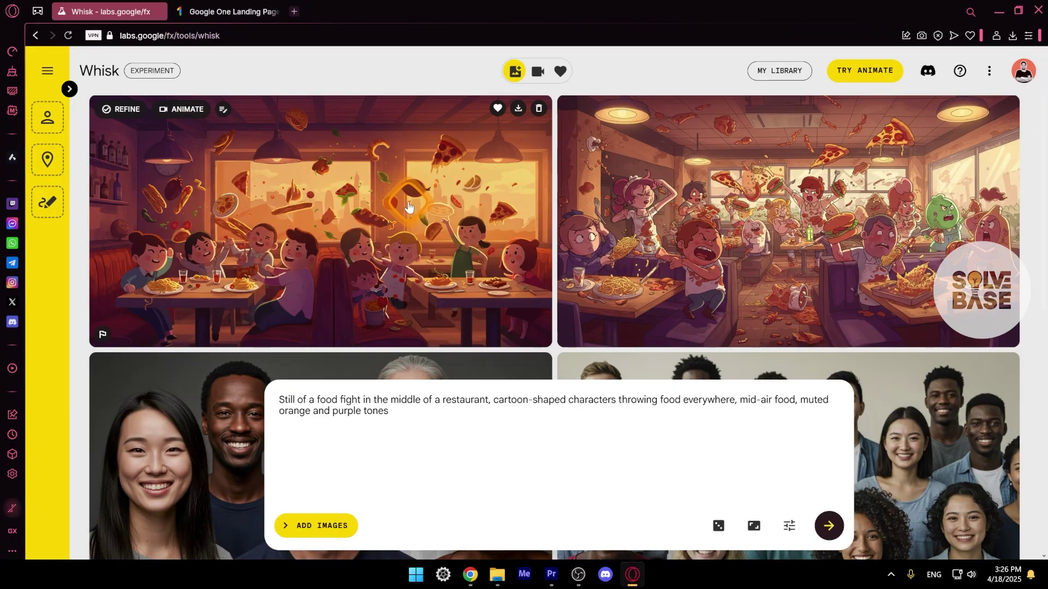
pyautogui.scroll(-9, 409, 202)
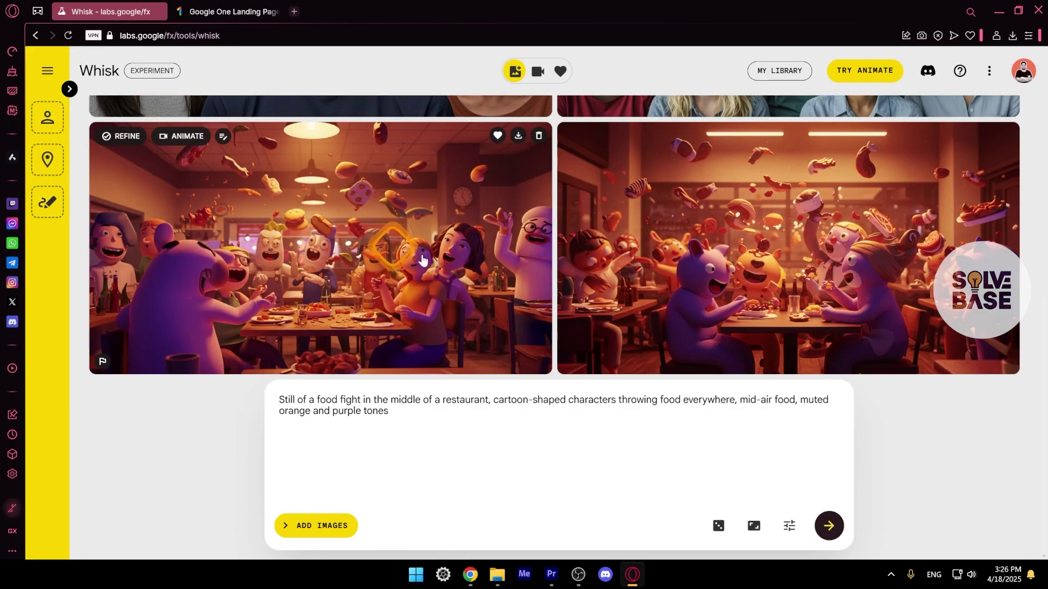
pyautogui.scroll(8, 404, 191)
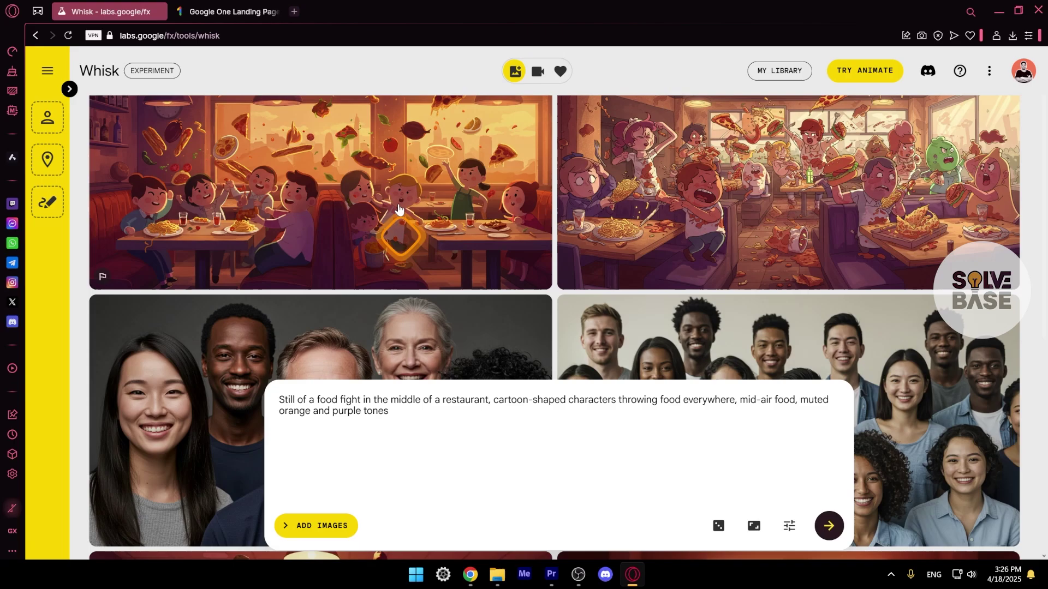
pyautogui.scroll(-7, 392, 232)
pyautogui.scroll(-1, 676, 265)
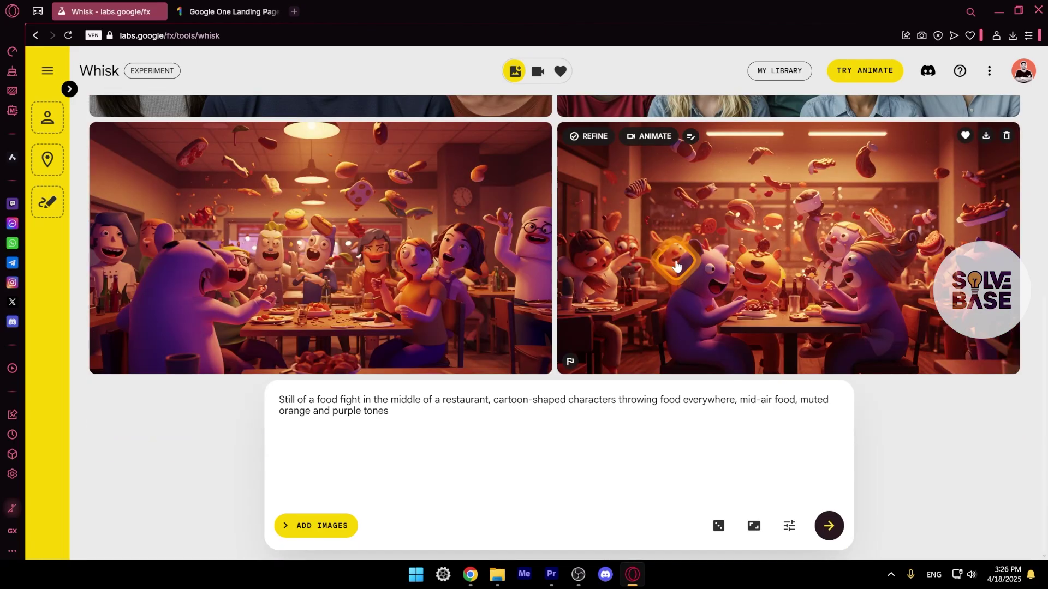
pyautogui.click(676, 265)
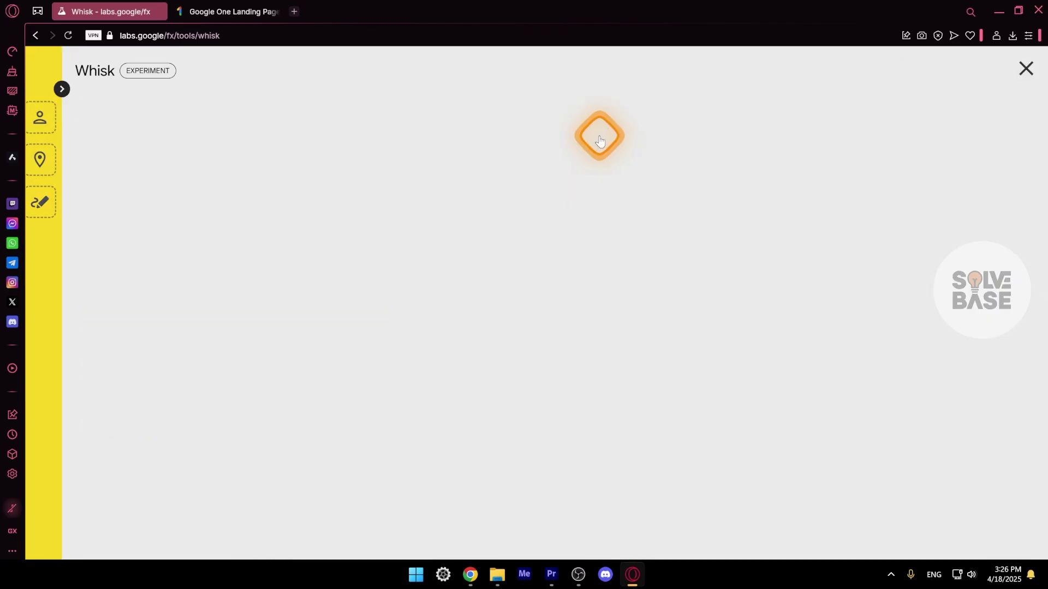
pyautogui.press('Escape')
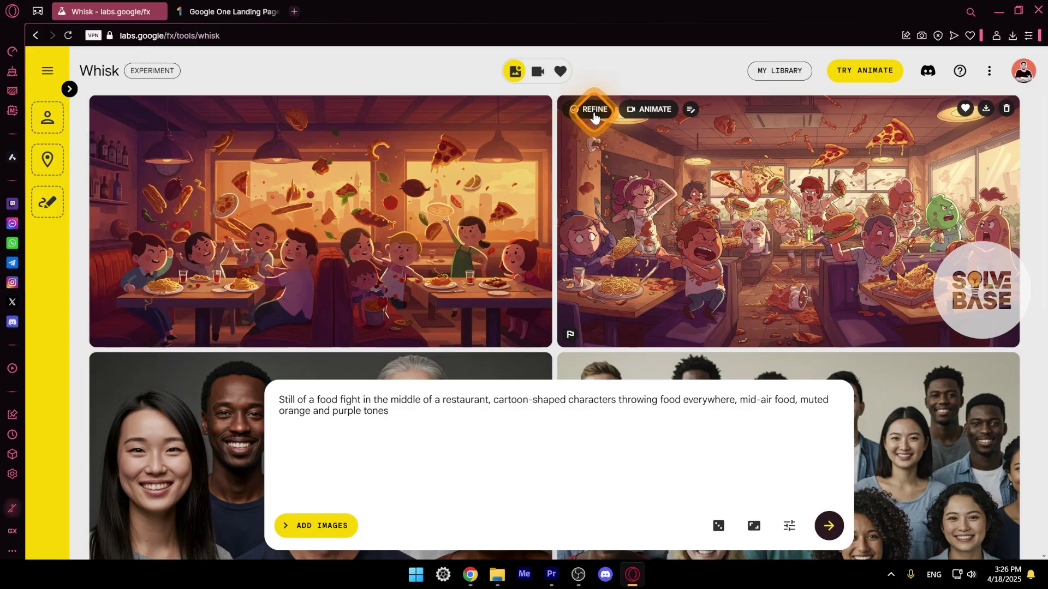
# Step: Refine the right cartoon food-fight image so the characters face the camera, then review the result
pyautogui.click(596, 108)
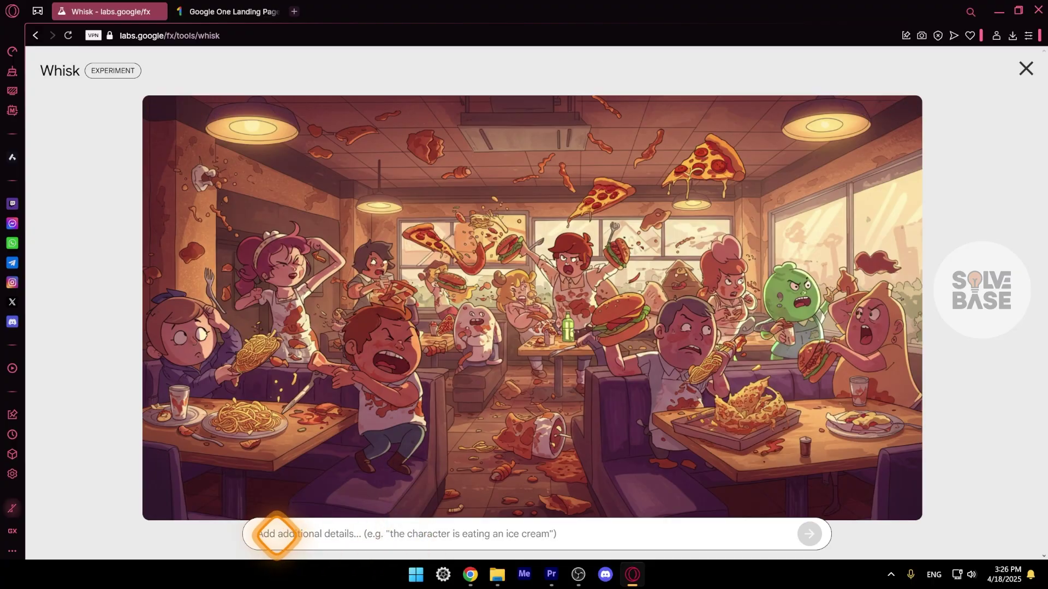
pyautogui.write('the characters are looking at camera')
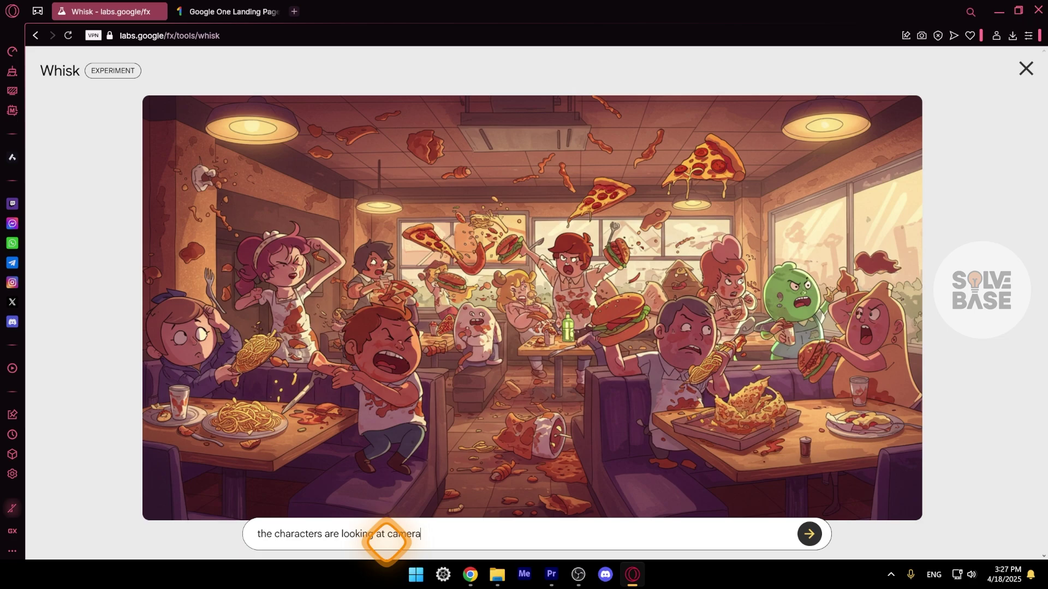
pyautogui.press('Return')
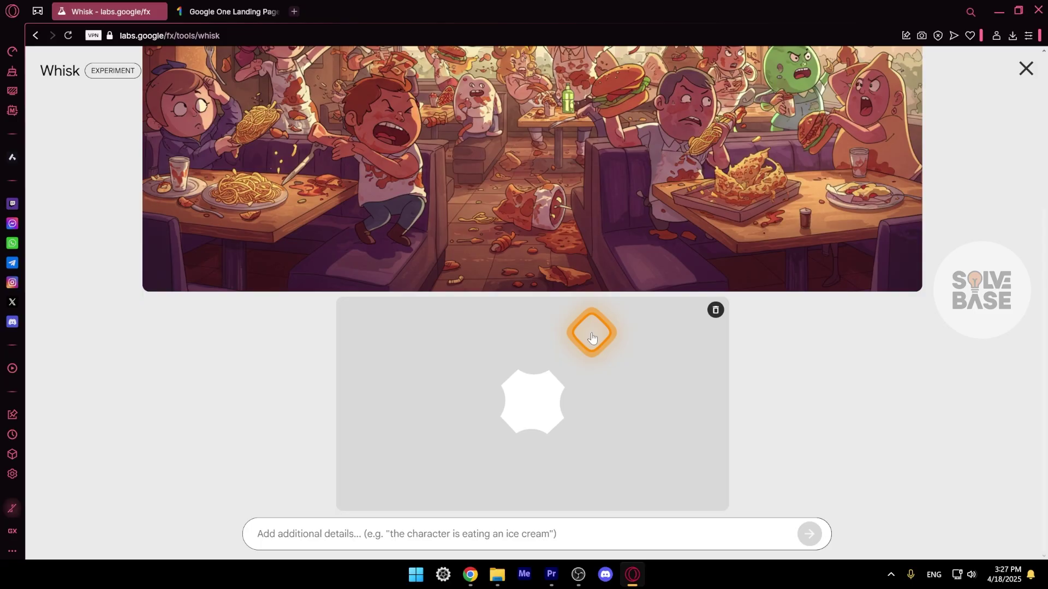
pyautogui.scroll(-3, 606, 382)
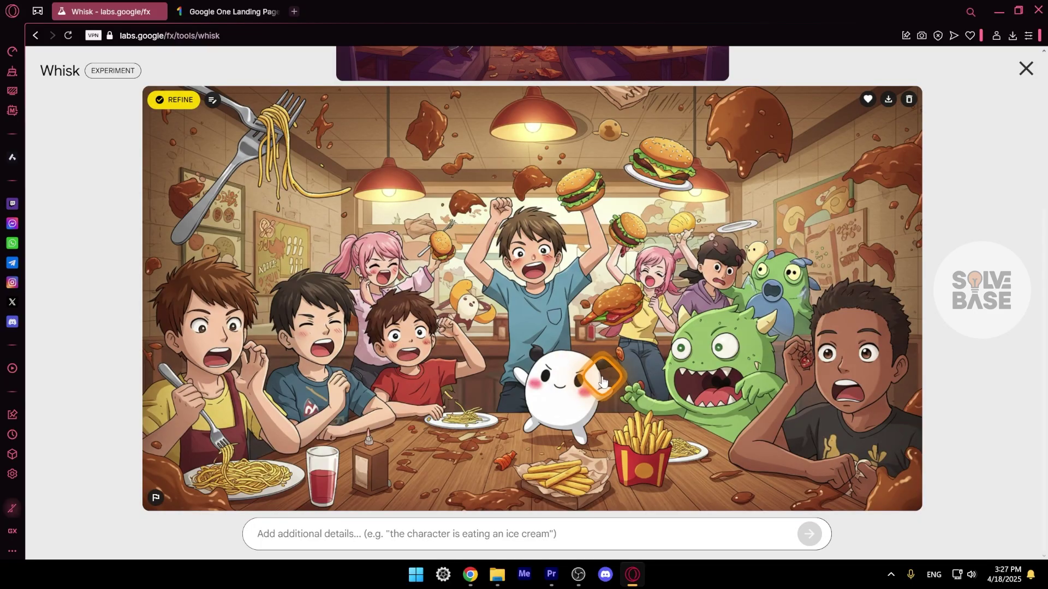
pyautogui.scroll(4, 601, 381)
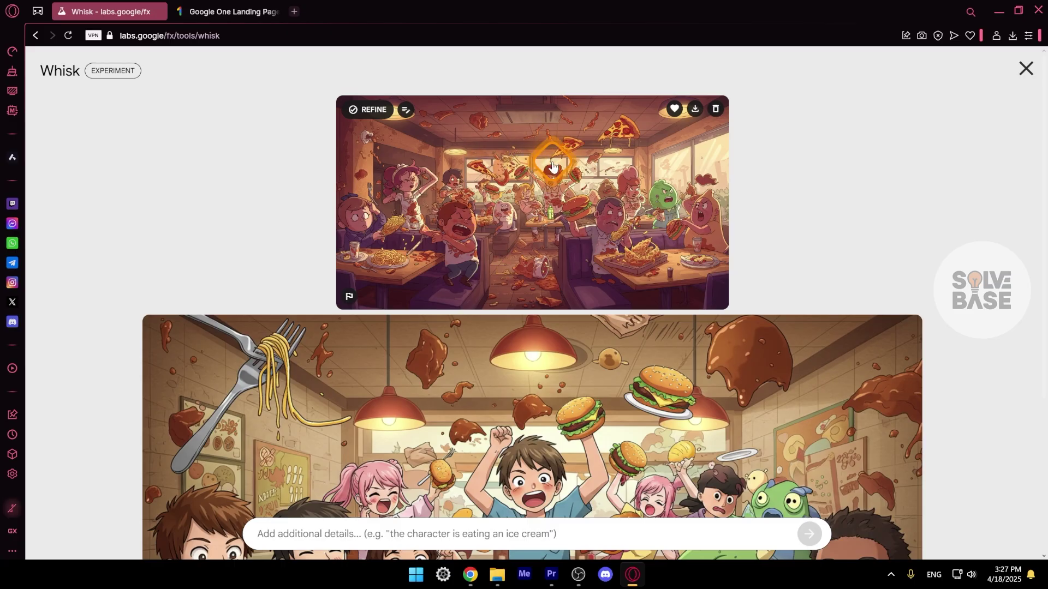
pyautogui.scroll(-4, 552, 171)
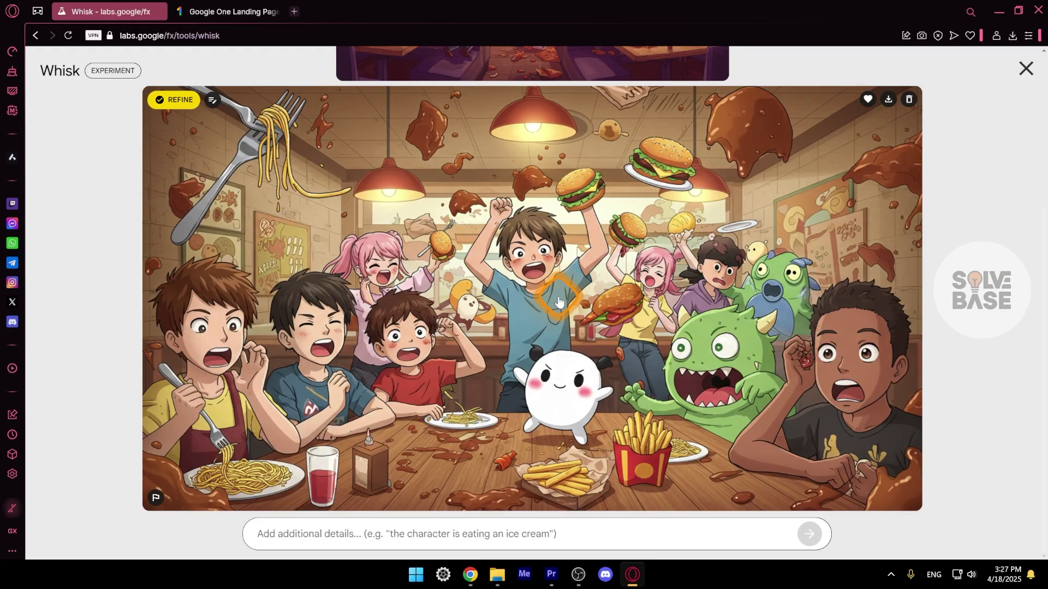
pyautogui.press('Escape')
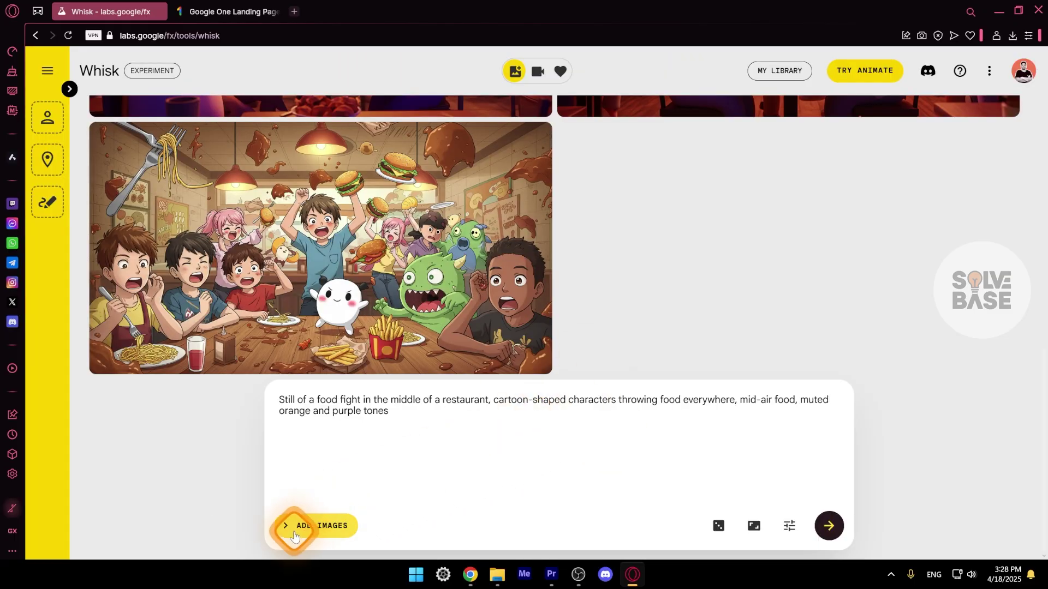
# Step: Show the Subject, Scene and Style reference slots, cancelling the Style text-to-image dialog unused
pyautogui.click(338, 533)
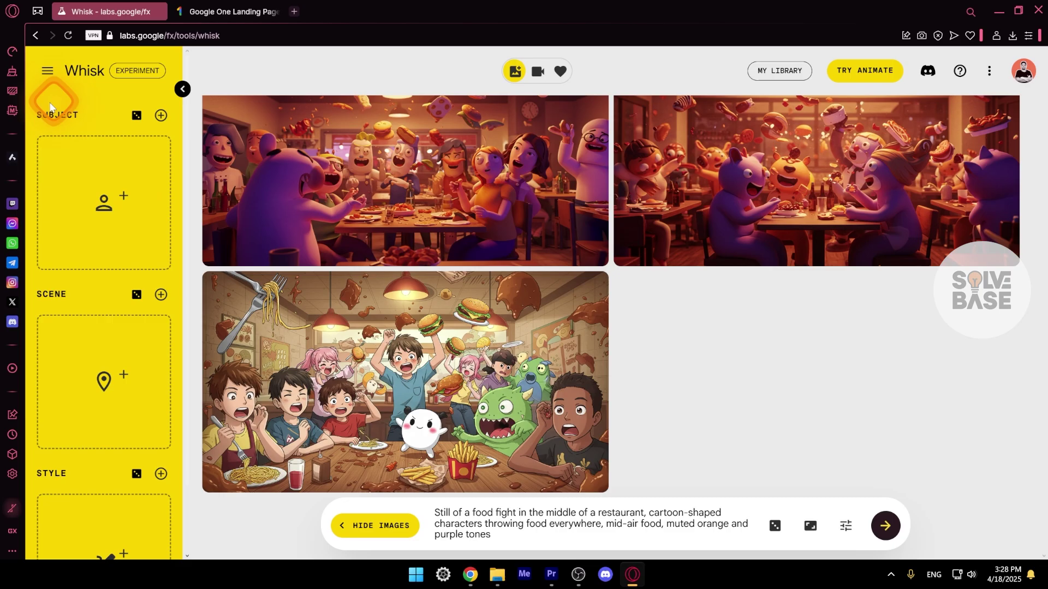
pyautogui.scroll(-2, 41, 287)
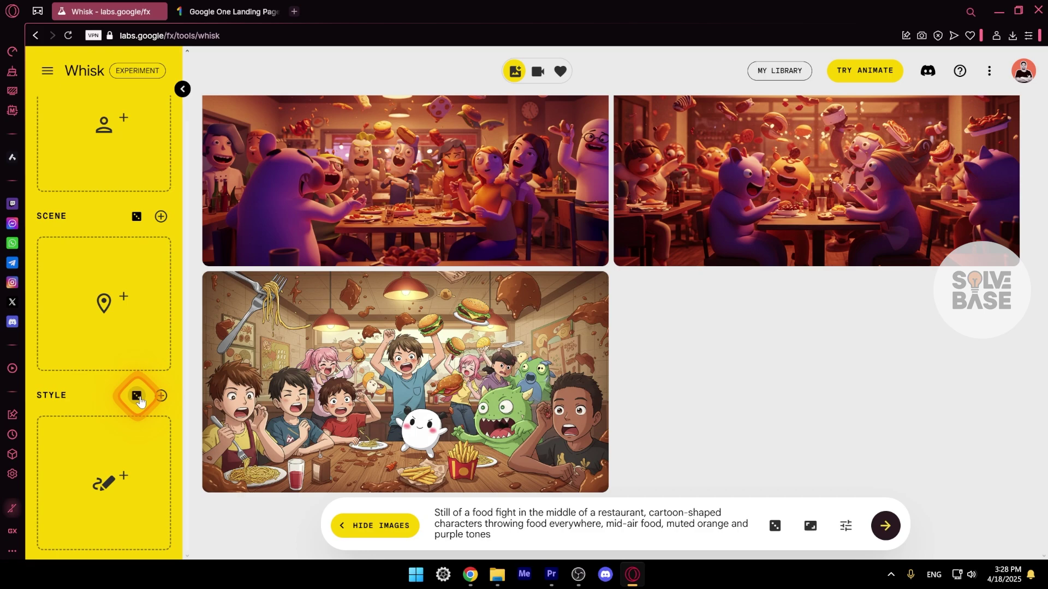
pyautogui.moveTo(119, 463)
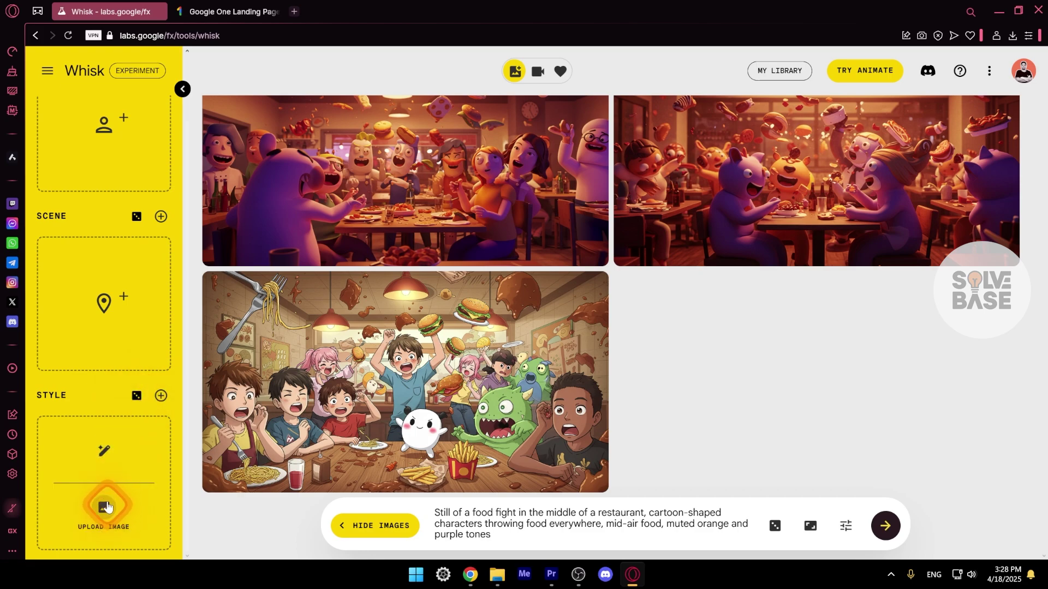
pyautogui.click(104, 446)
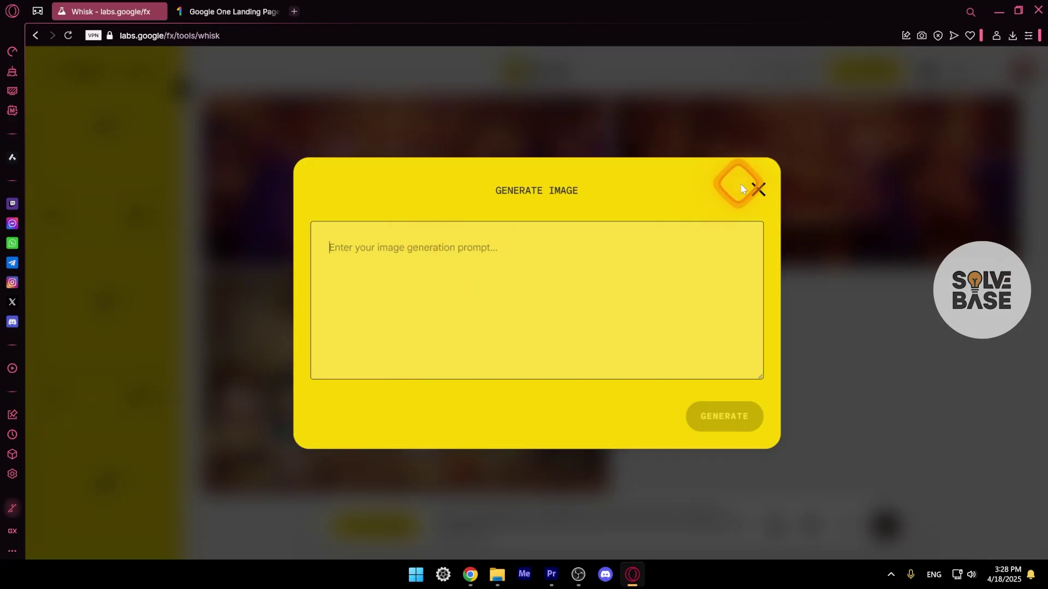
pyautogui.click(763, 189)
pyautogui.click(72, 449)
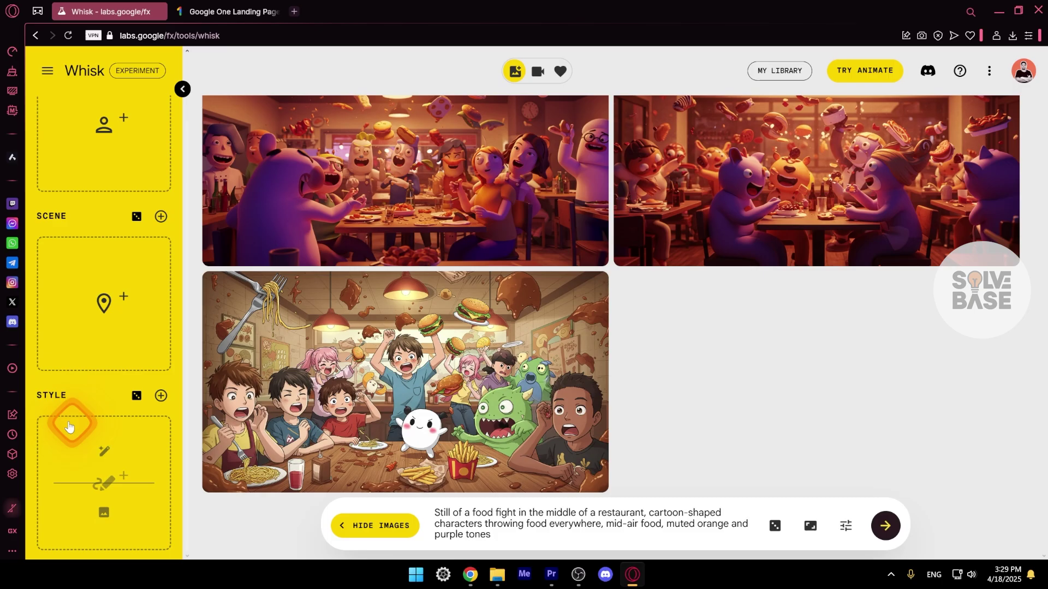
pyautogui.scroll(2, 84, 440)
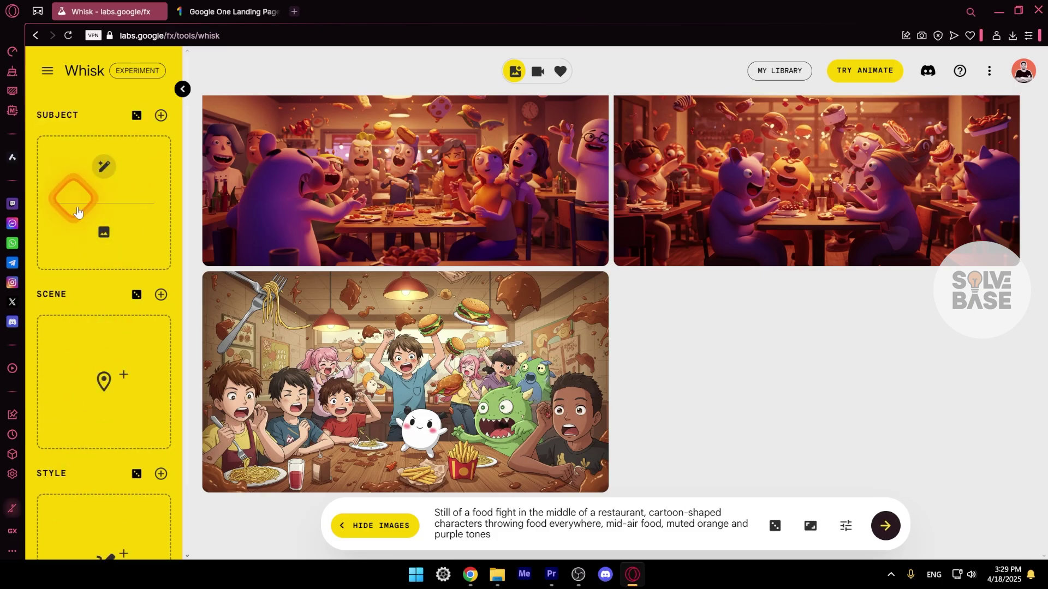
# Step: Fill the Style slot with a random embroidery hoop and the Scene slot with a Ferris-wheel pier
pyautogui.scroll(-1, 134, 382)
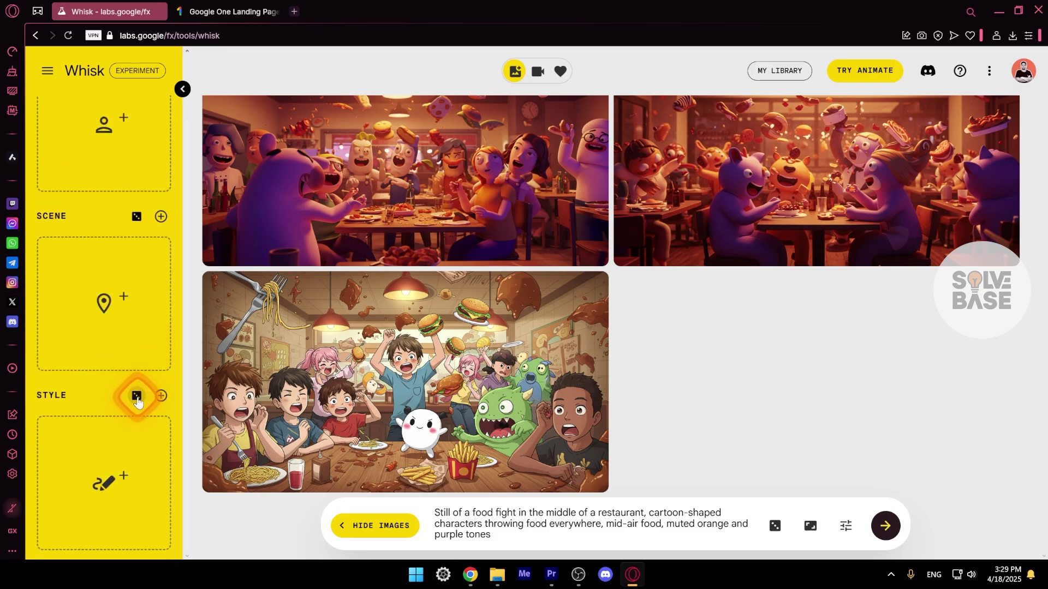
pyautogui.click(137, 397)
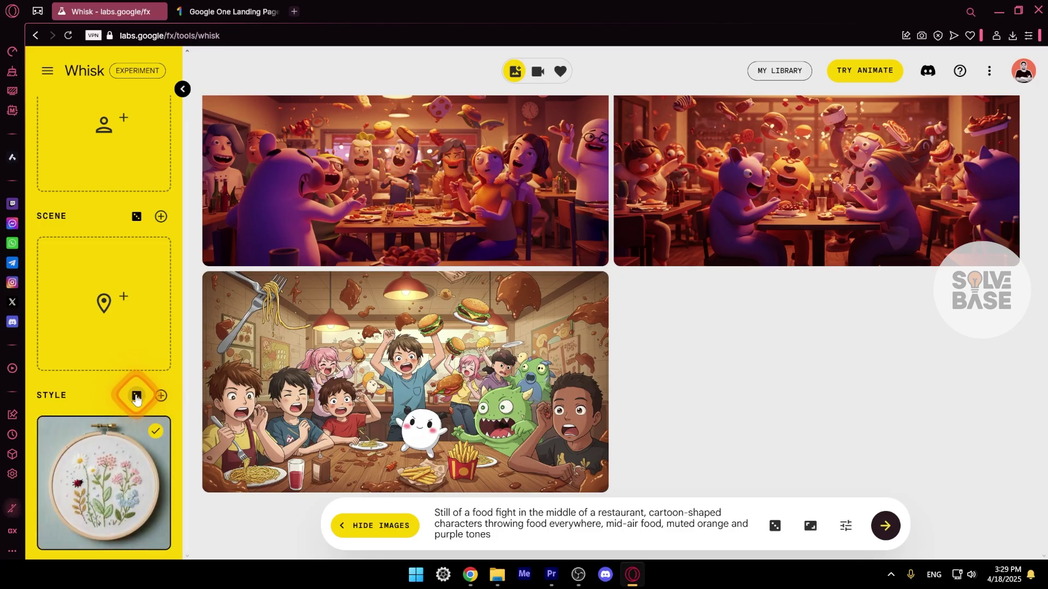
pyautogui.scroll(2, 136, 399)
pyautogui.click(136, 293)
pyautogui.scroll(-1, 120, 382)
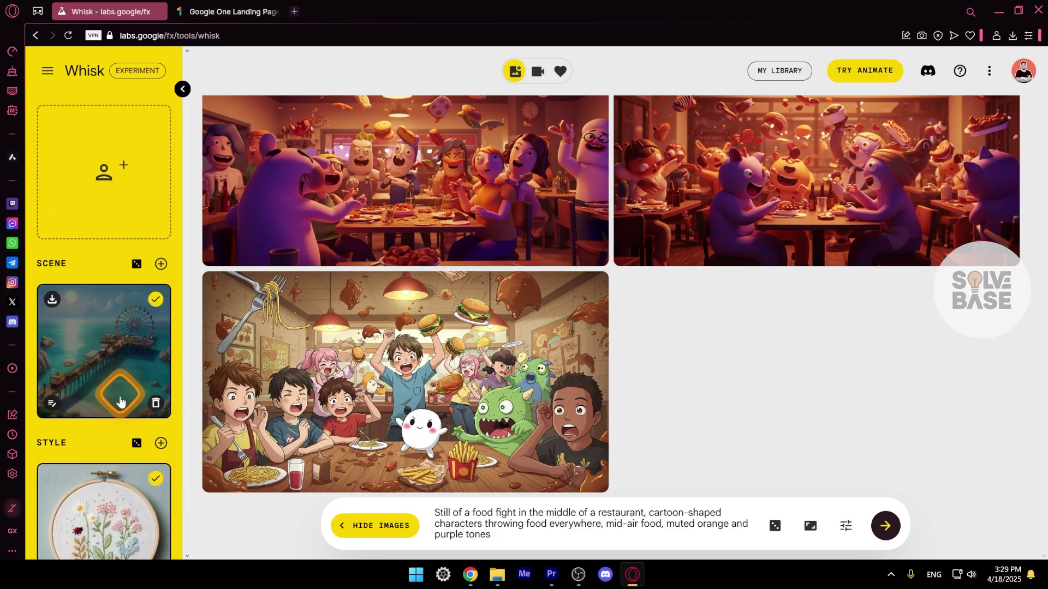
pyautogui.scroll(1, 121, 402)
# Step: Reroll the random Subject reference until it shows an old man in a straw hat
pyautogui.click(136, 115)
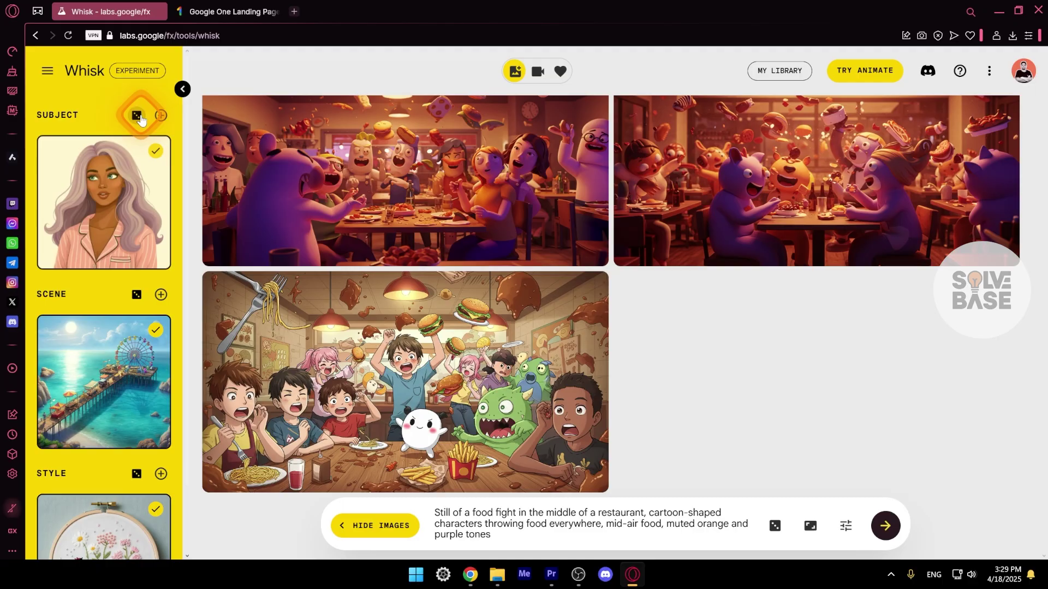
pyautogui.click(94, 192)
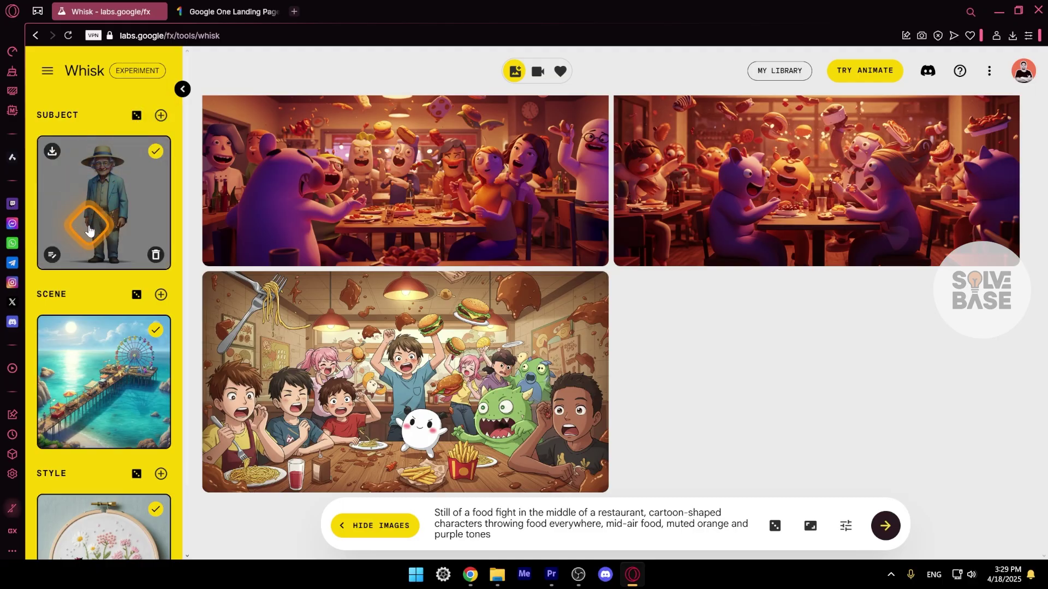
pyautogui.click(96, 279)
pyautogui.scroll(-2, 104, 327)
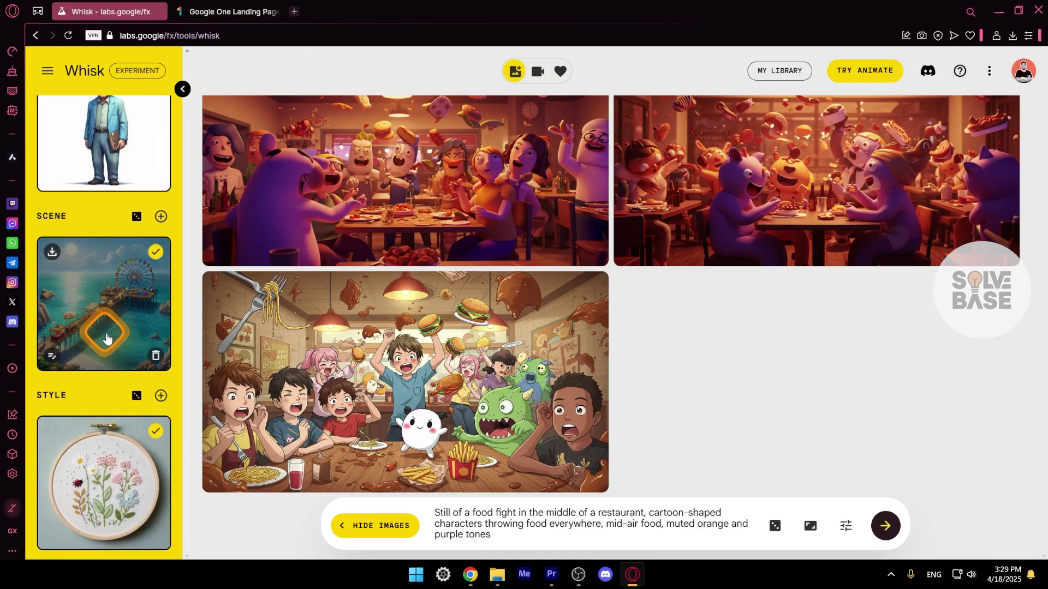
pyautogui.scroll(2, 104, 436)
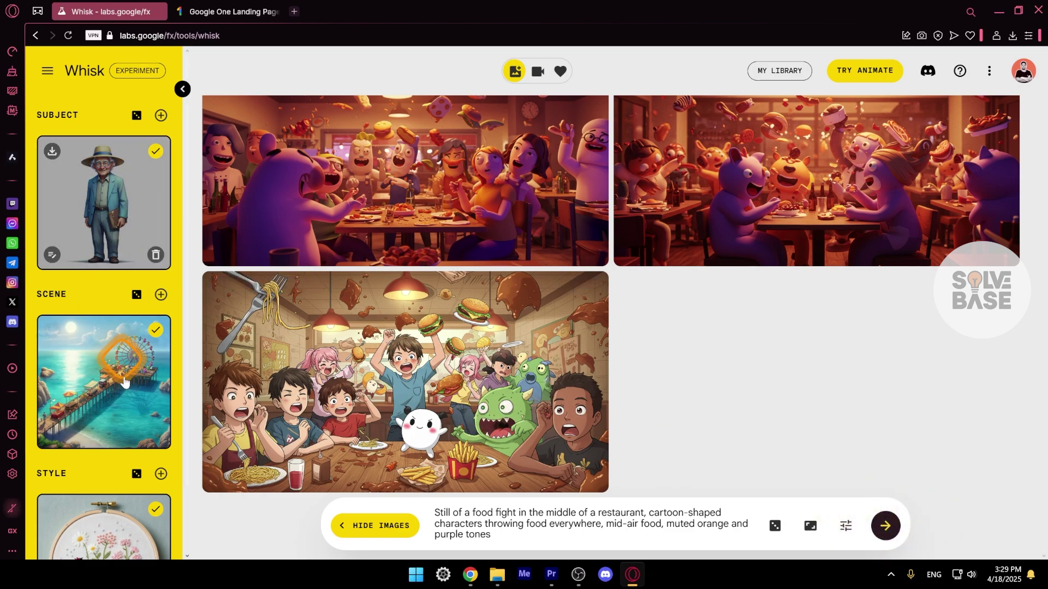
pyautogui.scroll(-2, 131, 401)
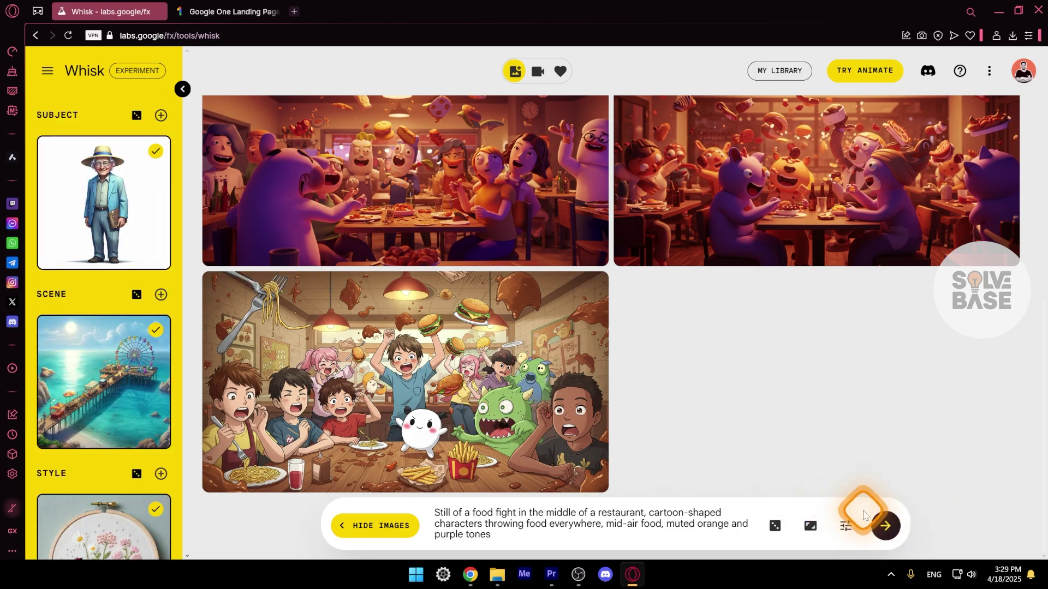
# Step: Generate from the new references, then replace the prompt with 'Miniature city built inside a giant acorn'
pyautogui.click(886, 526)
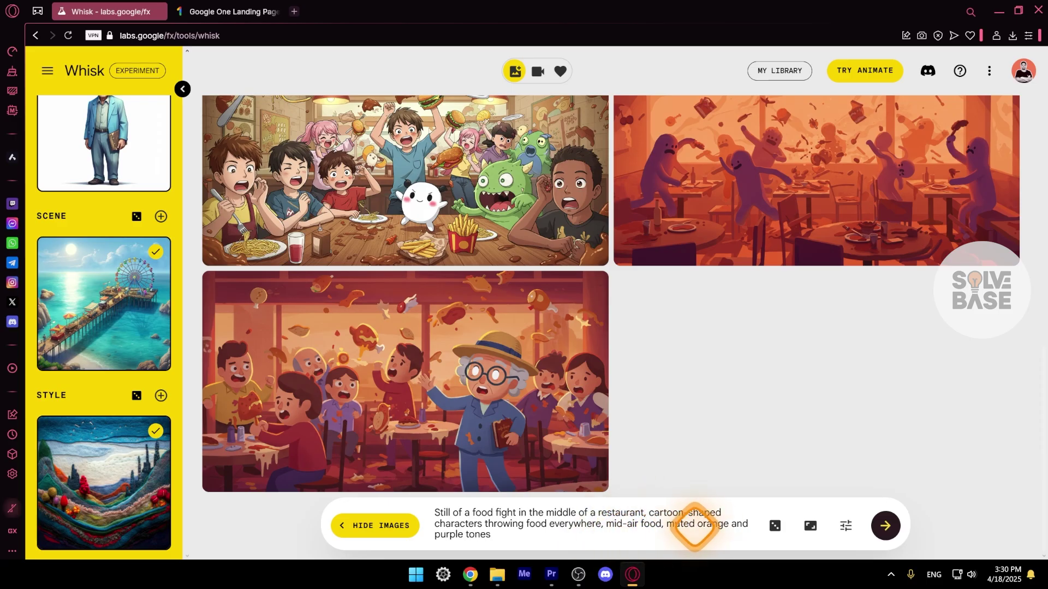
pyautogui.moveTo(502, 533); pyautogui.dragTo(428, 496)
pyautogui.press('BackSpace')
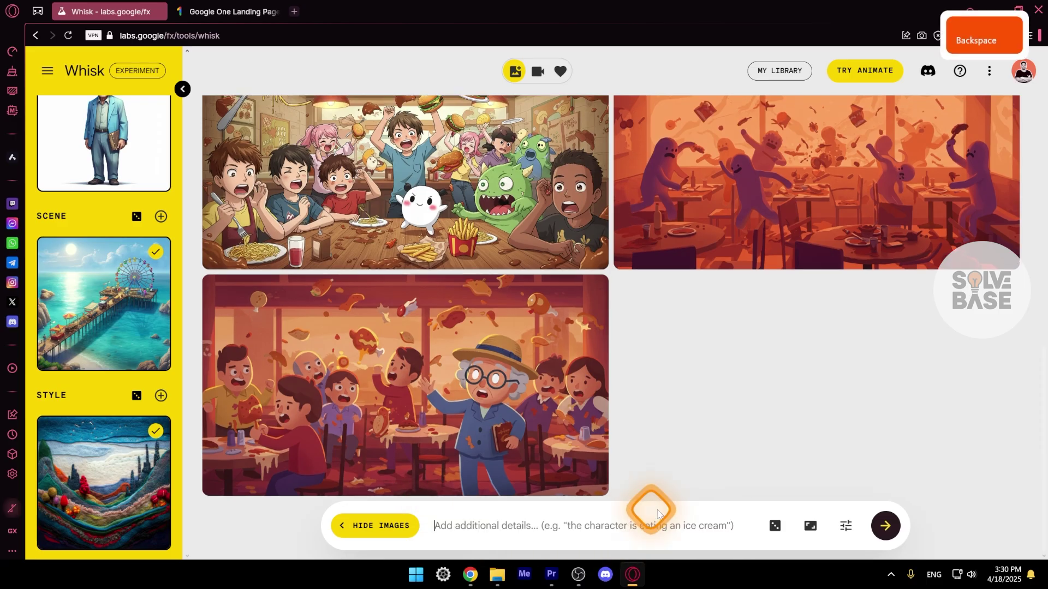
pyautogui.click(776, 526)
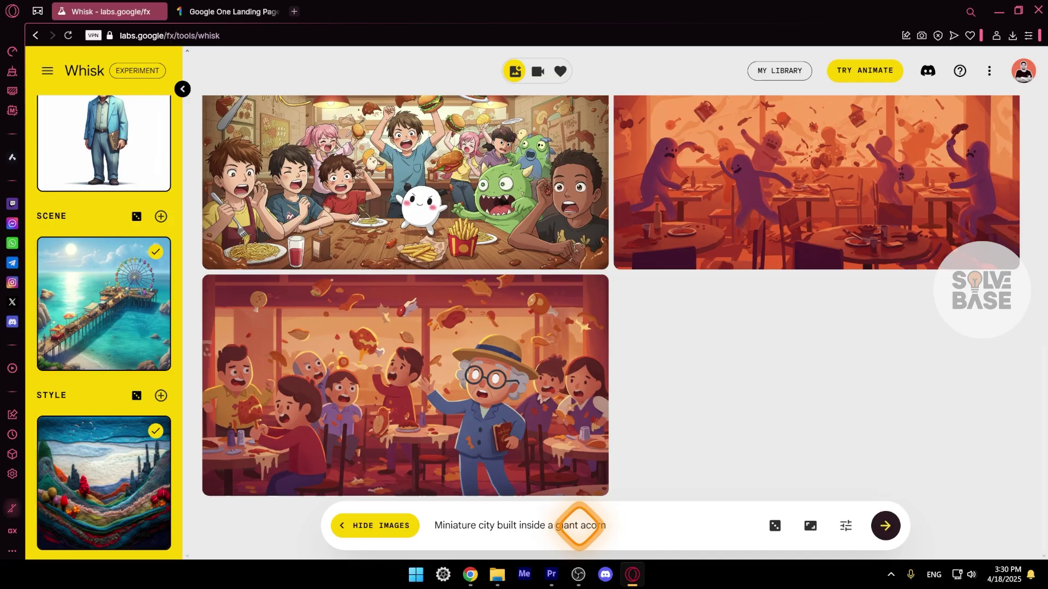
# Step: Generate the felt-textured acorn miniature-city images and review them in the gallery
pyautogui.click(886, 533)
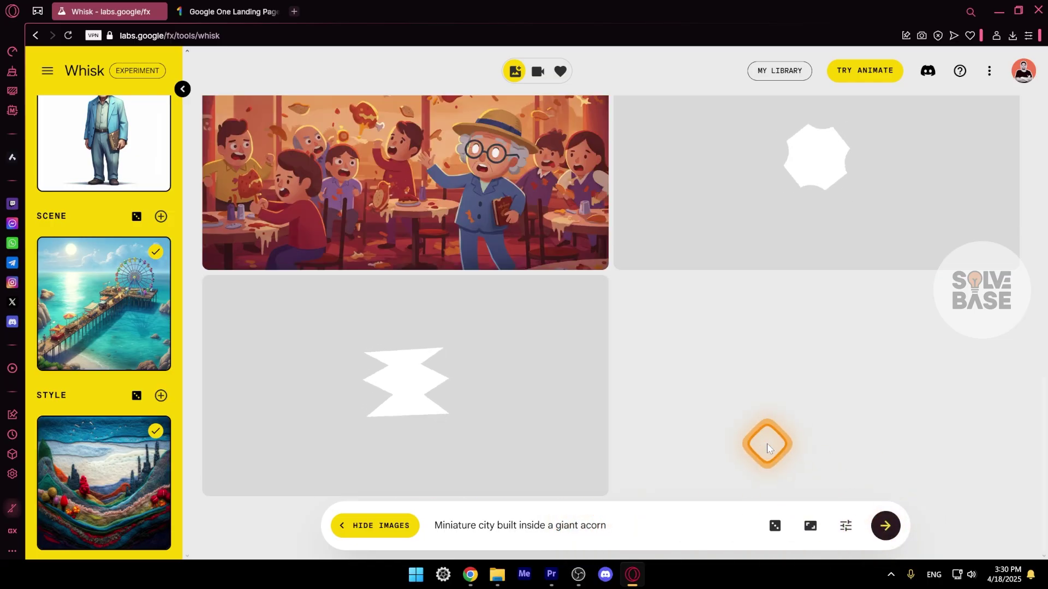
pyautogui.moveTo(104, 175)
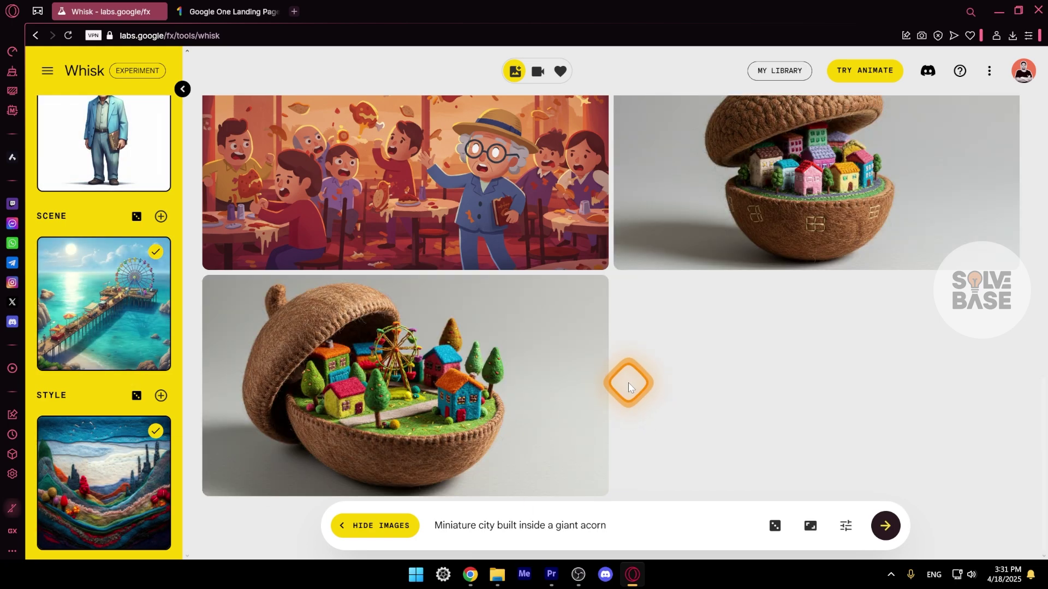
pyautogui.moveTo(105, 445)
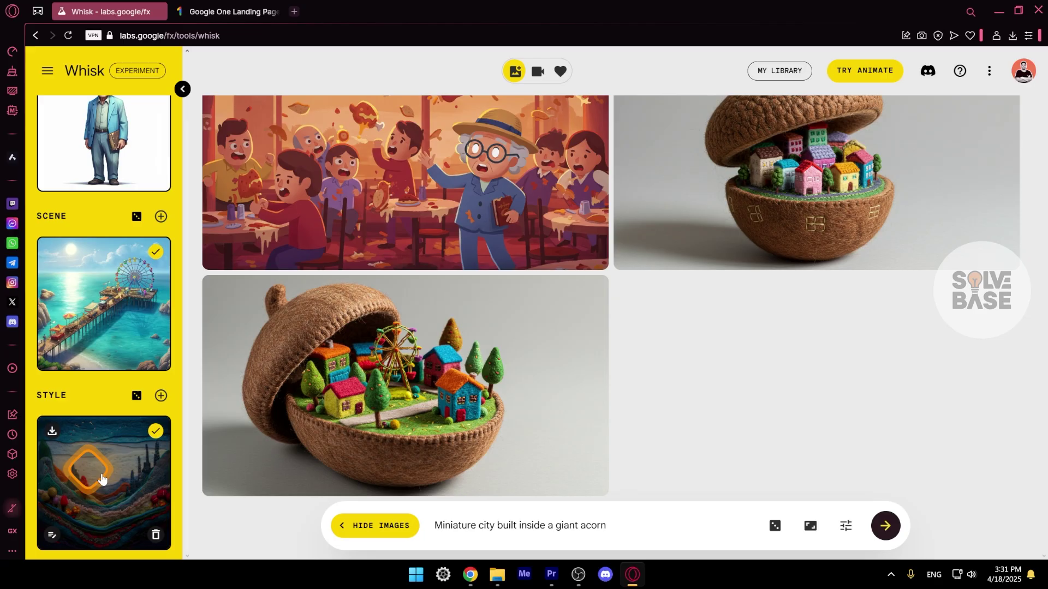
pyautogui.scroll(2, 94, 433)
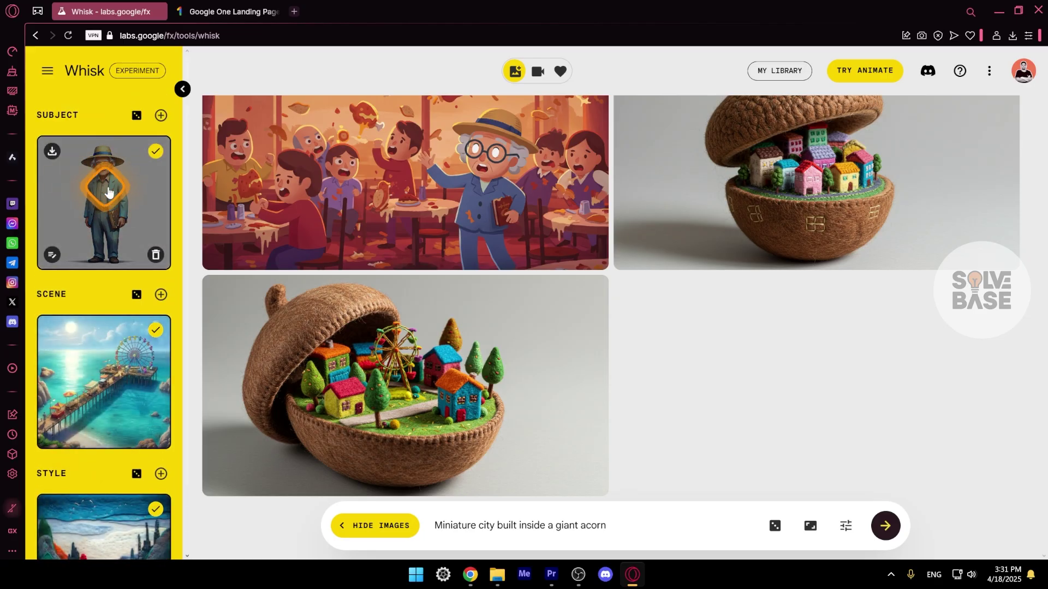
pyautogui.scroll(1, 613, 290)
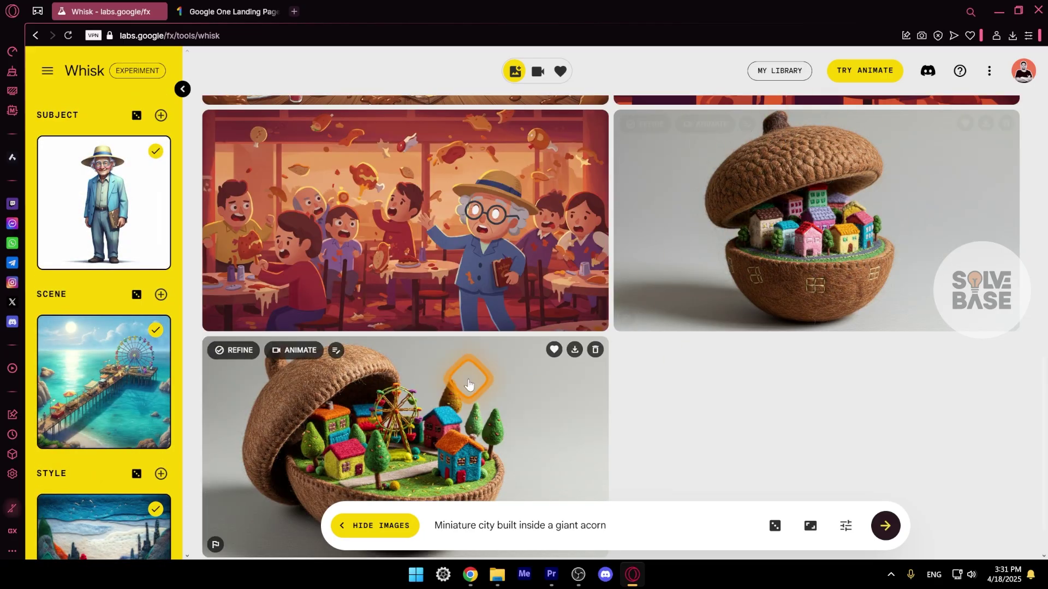
# Step: Replace the style reference with a random glowing mushroom-forest image, discarding the comic-style one
pyautogui.scroll(-1, 460, 379)
pyautogui.scroll(-1, 149, 426)
pyautogui.click(156, 525)
pyautogui.click(136, 395)
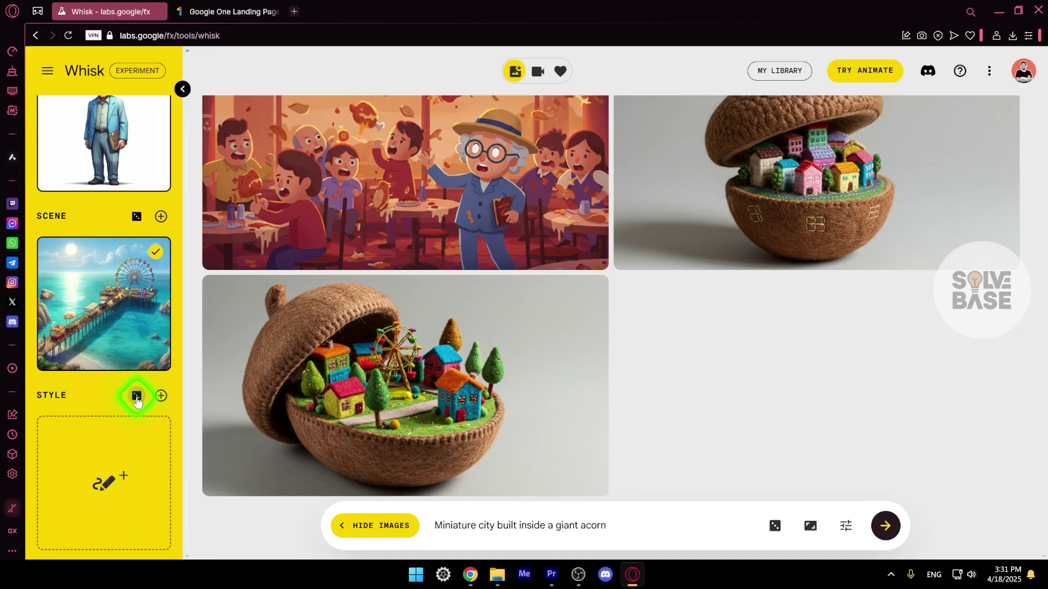
pyautogui.click(128, 465)
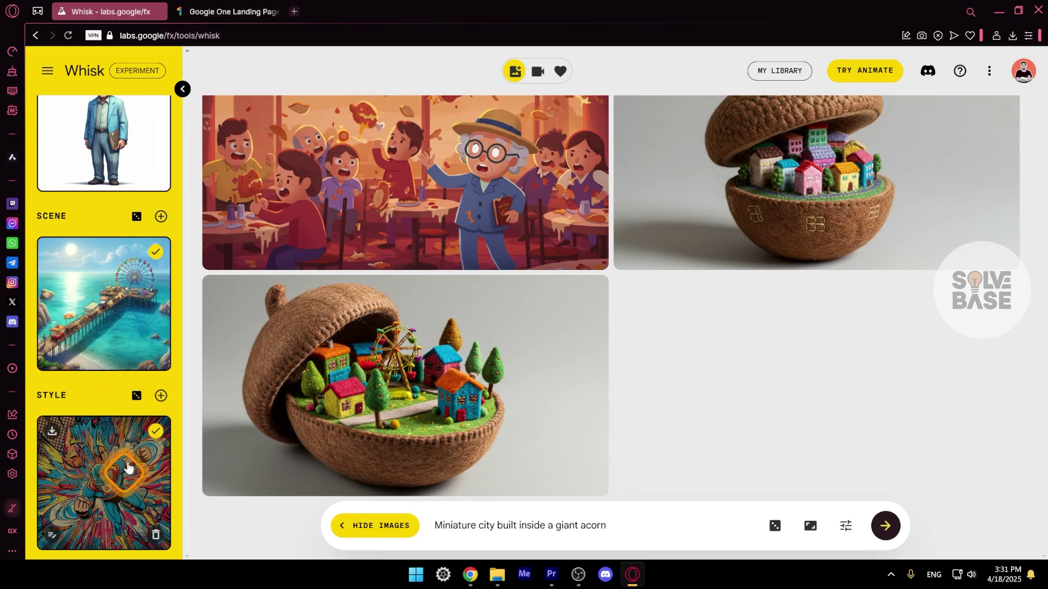
pyautogui.click(156, 534)
pyautogui.click(139, 397)
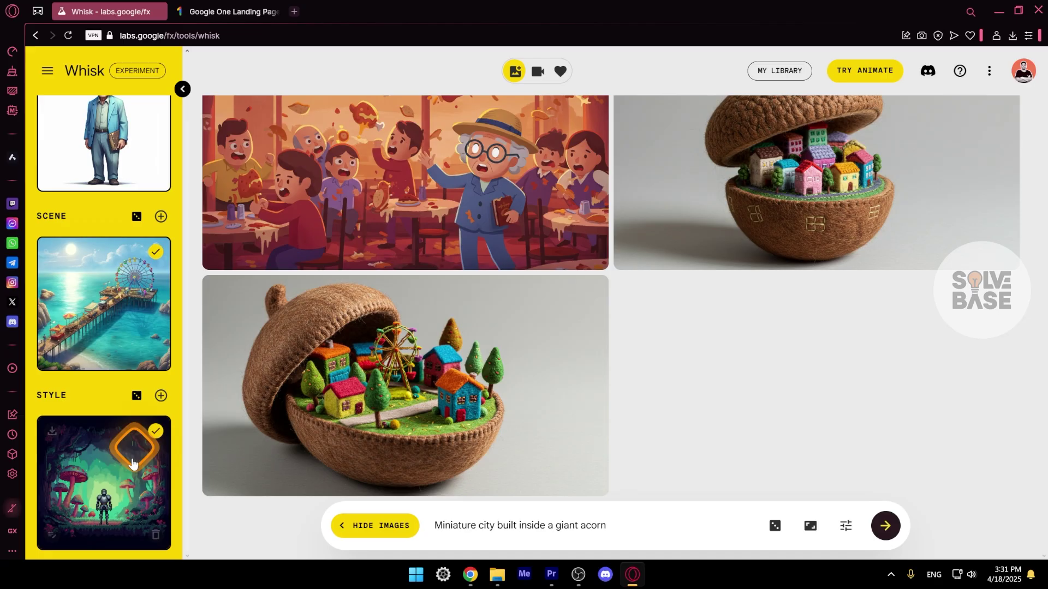
pyautogui.click(540, 408)
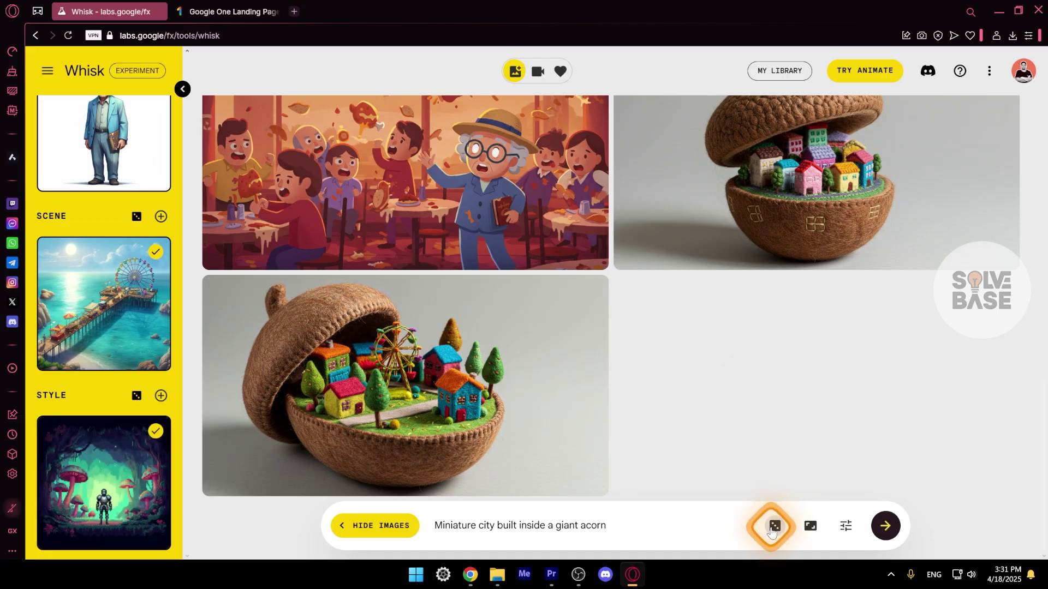
# Step: Generate new acorn-city images in the mushroom-forest style and review them
pyautogui.click(881, 525)
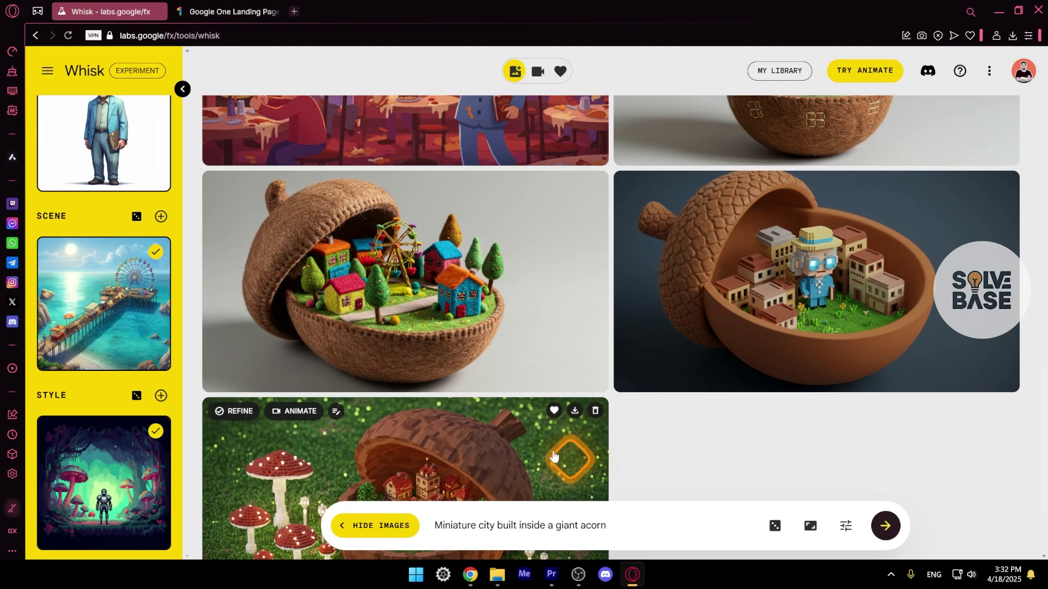
pyautogui.scroll(2, 491, 431)
pyautogui.scroll(-2, 742, 306)
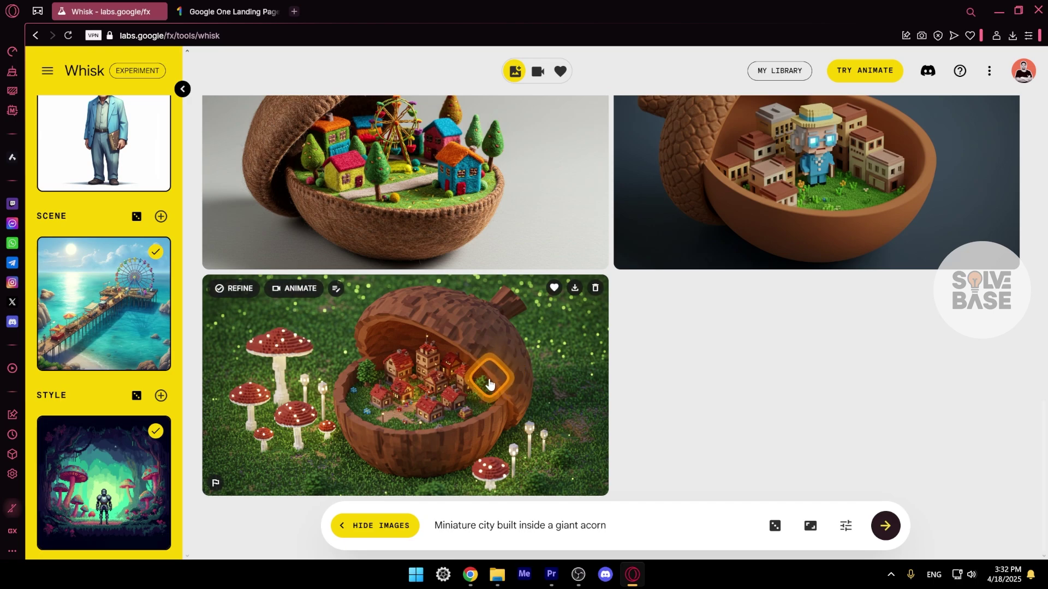
pyautogui.scroll(4, 487, 383)
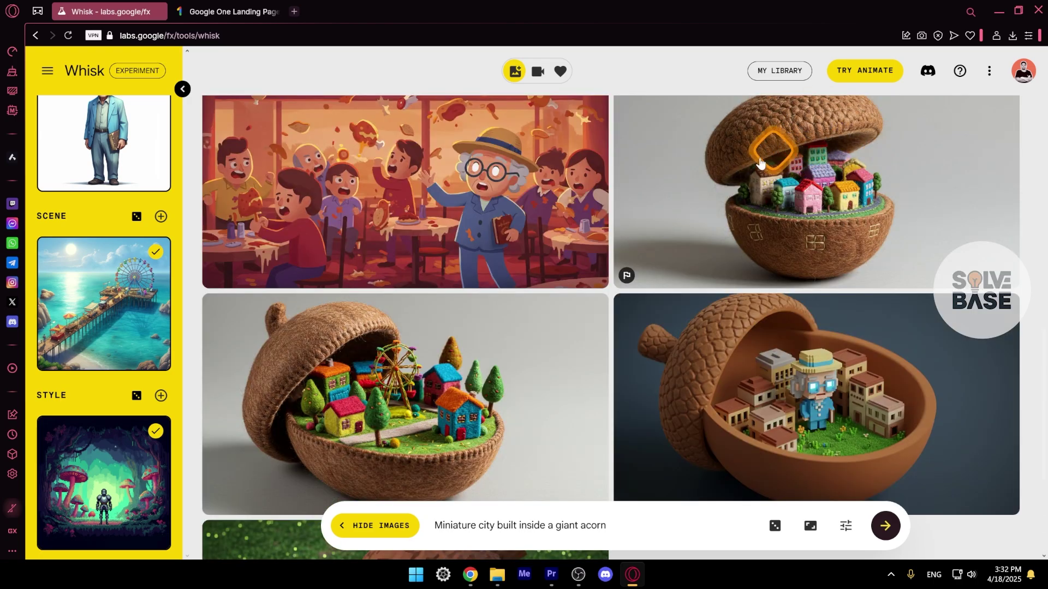
pyautogui.scroll(5, 351, 220)
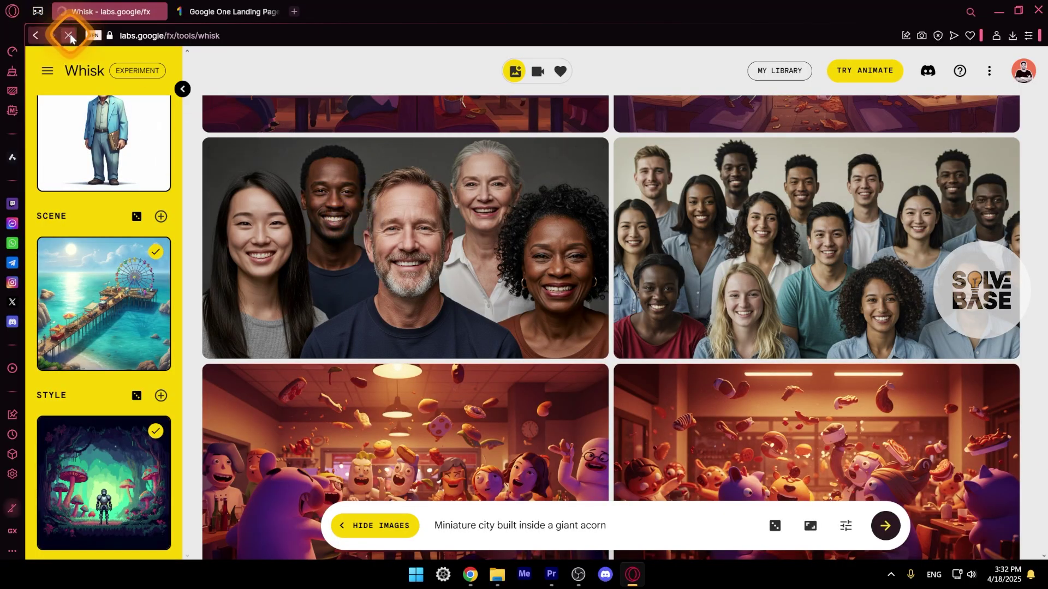
# Step: Reload Whisk, browse My Library's thumbnails, and open the last Viking ship image
pyautogui.click(491, 168)
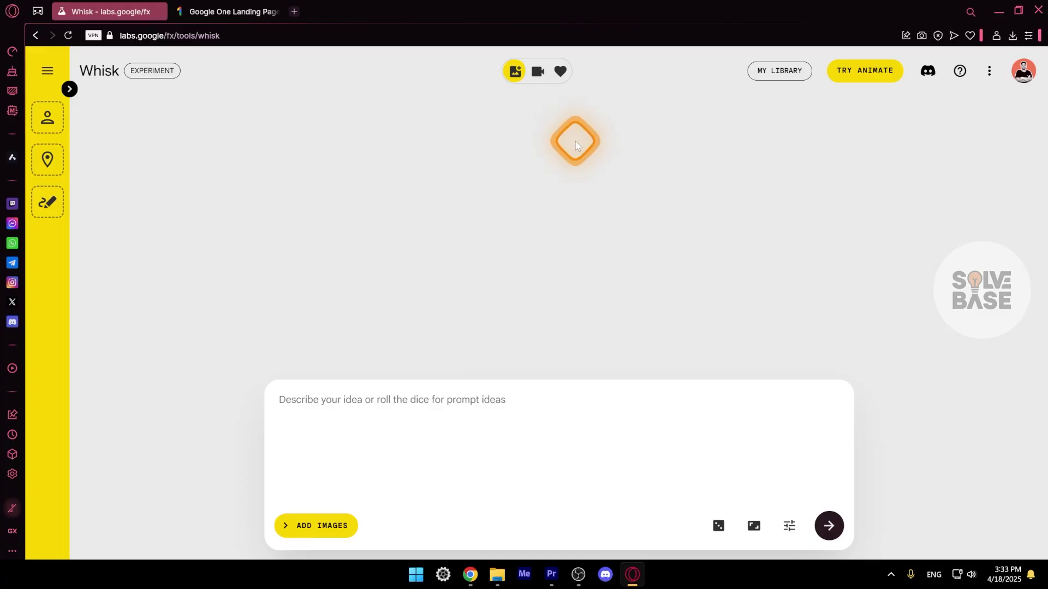
pyautogui.click(778, 77)
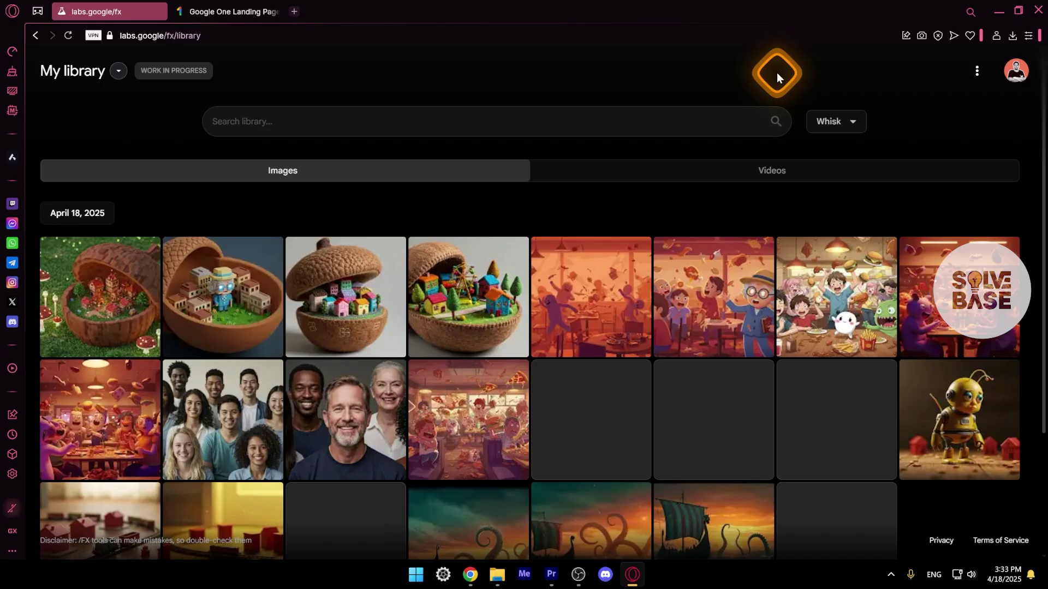
pyautogui.scroll(-3, 617, 184)
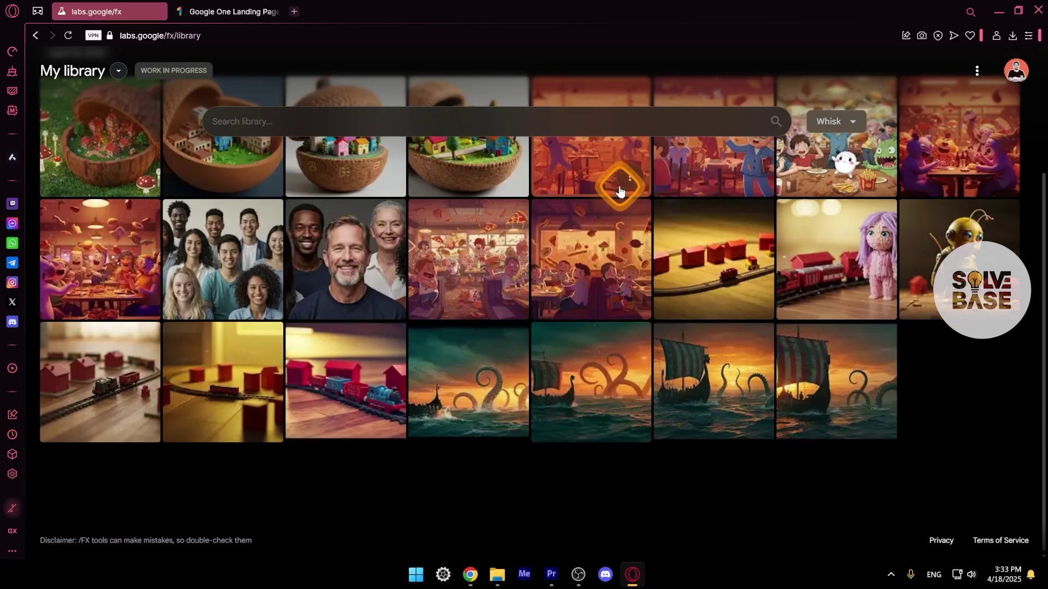
pyautogui.click(812, 381)
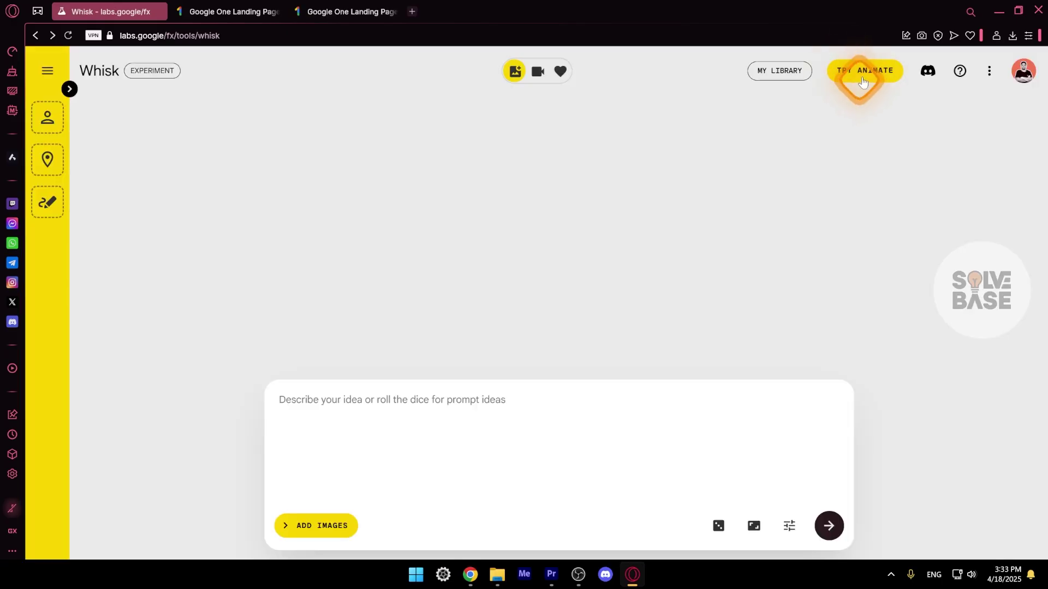
# Step: Review the Gemini Advanced plan from the animate offer and start the free AI Premium trial
pyautogui.click(861, 75)
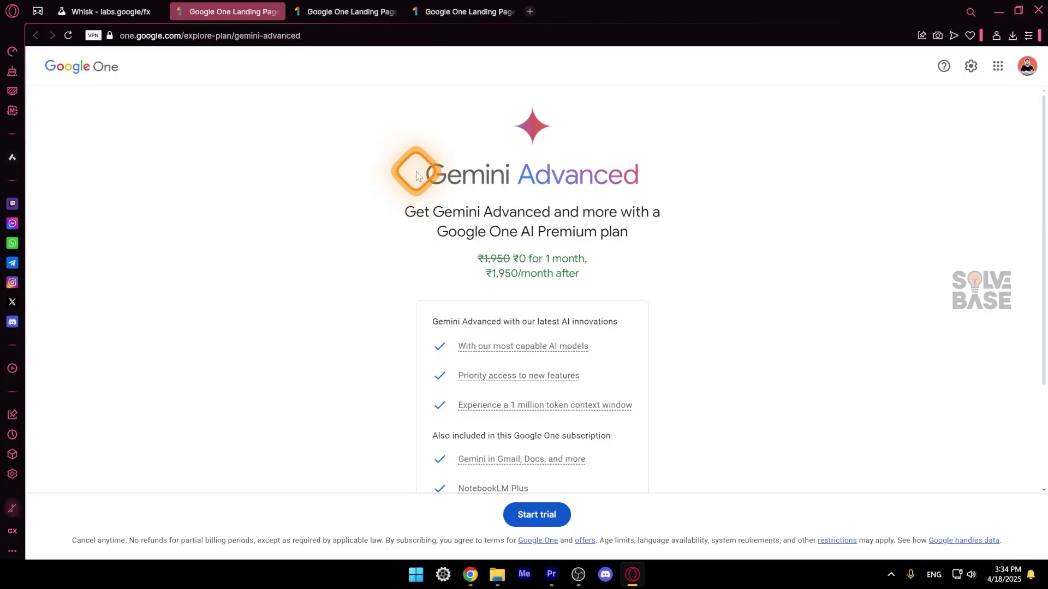
pyautogui.scroll(-3, 551, 322)
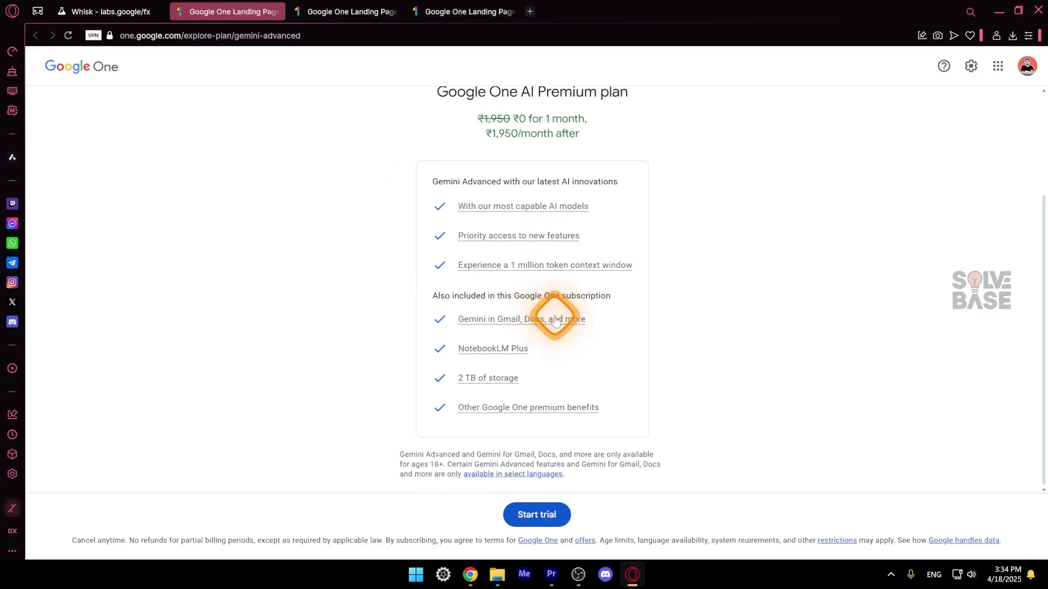
pyautogui.scroll(3, 555, 319)
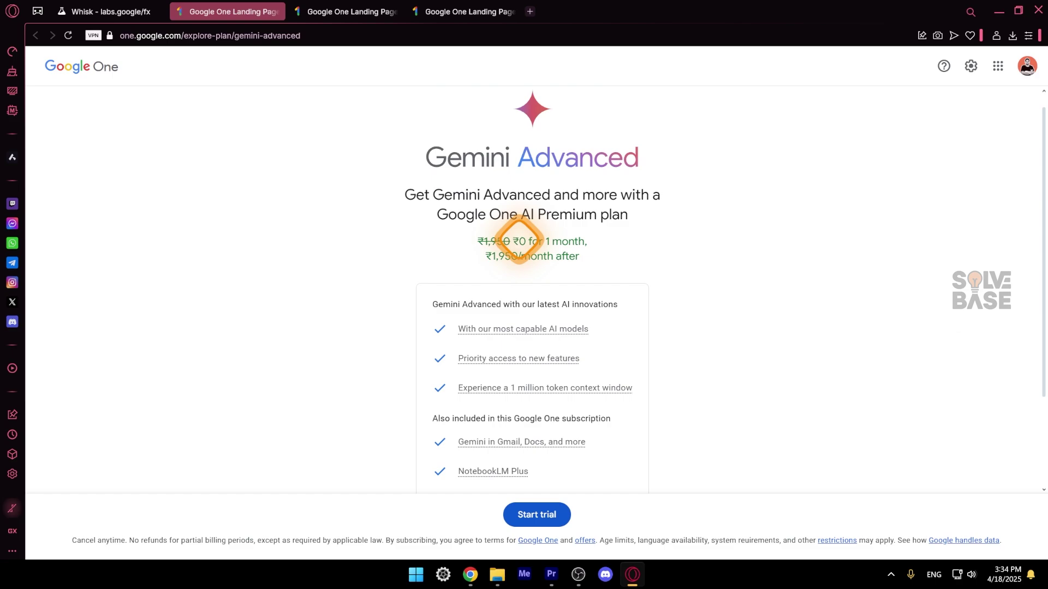
pyautogui.moveTo(479, 242); pyautogui.dragTo(584, 237)
pyautogui.click(548, 305)
pyautogui.scroll(-3, 548, 305)
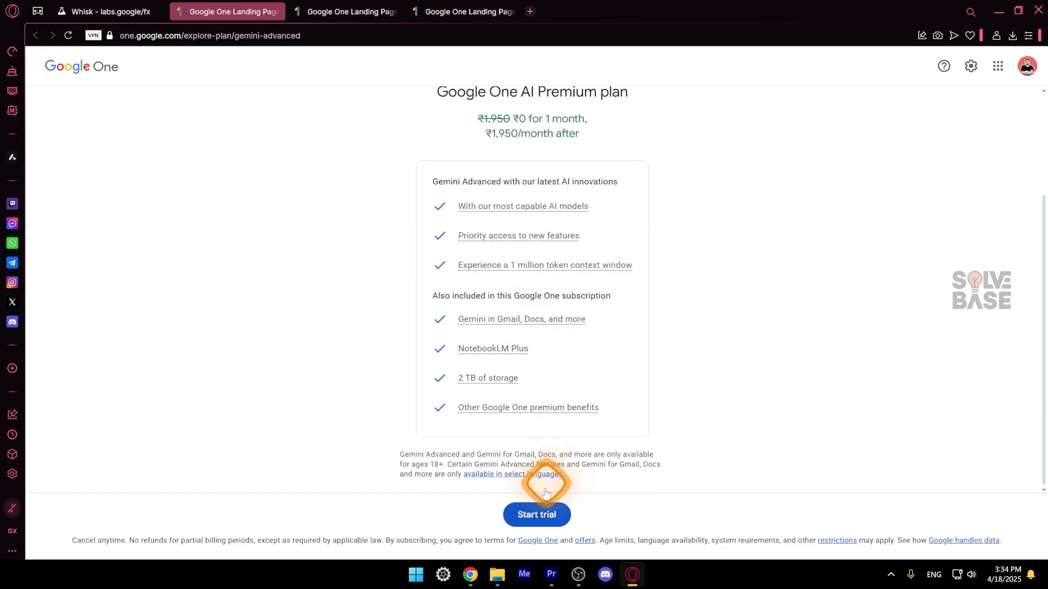
pyautogui.click(532, 516)
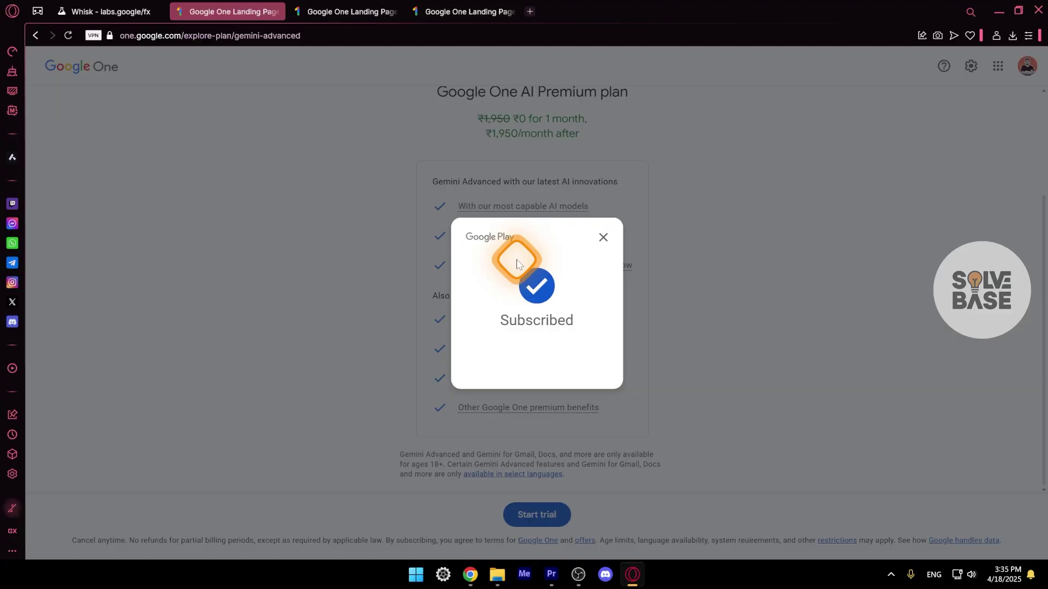
# Step: Animate the left sunset mouse image with the motion prompt 'looking happy and running'
pyautogui.click(603, 239)
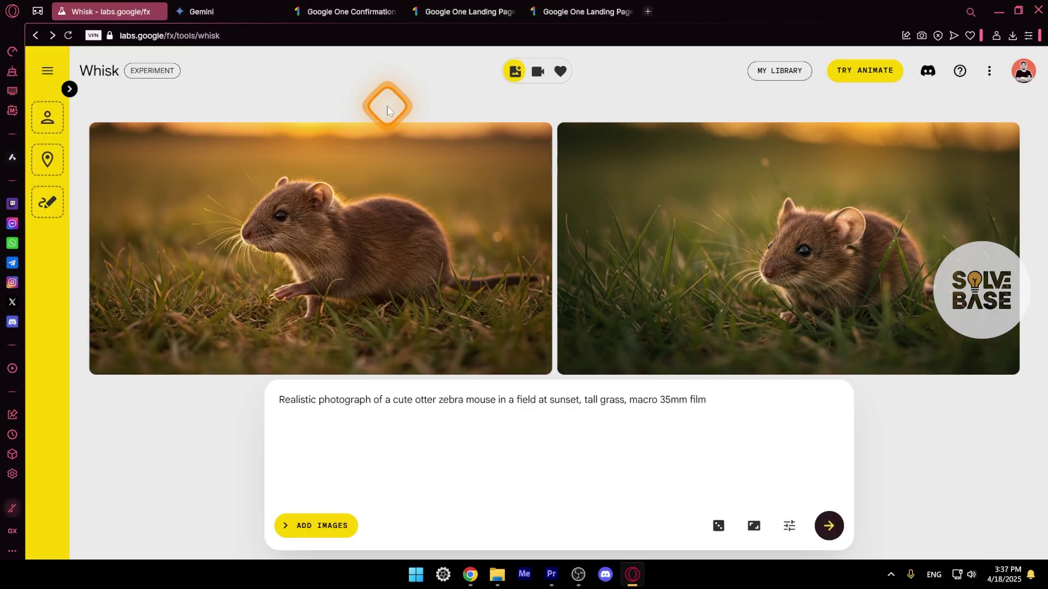
pyautogui.moveTo(205, 168)
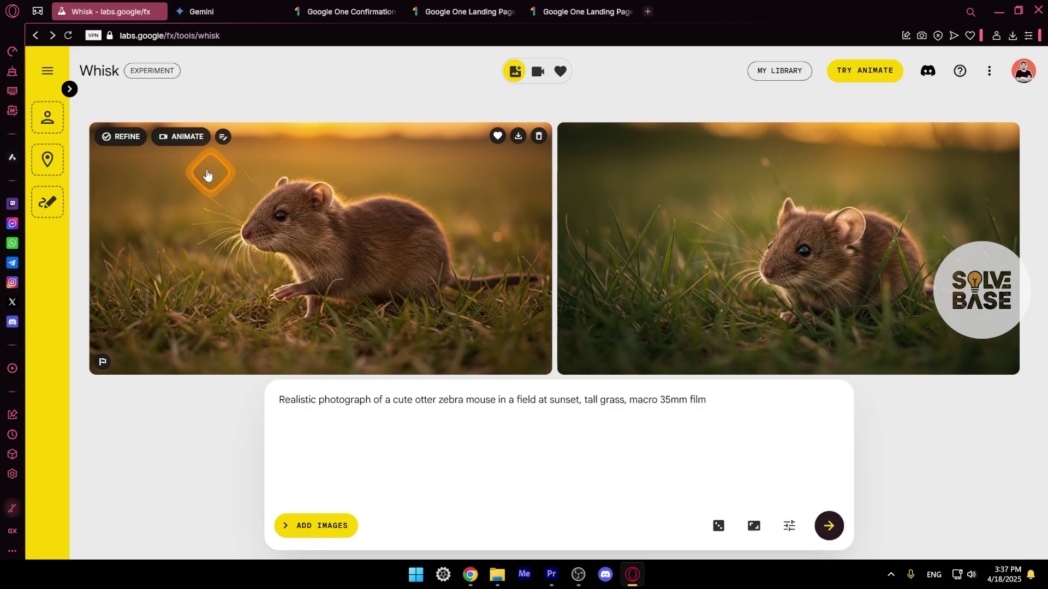
pyautogui.click(182, 145)
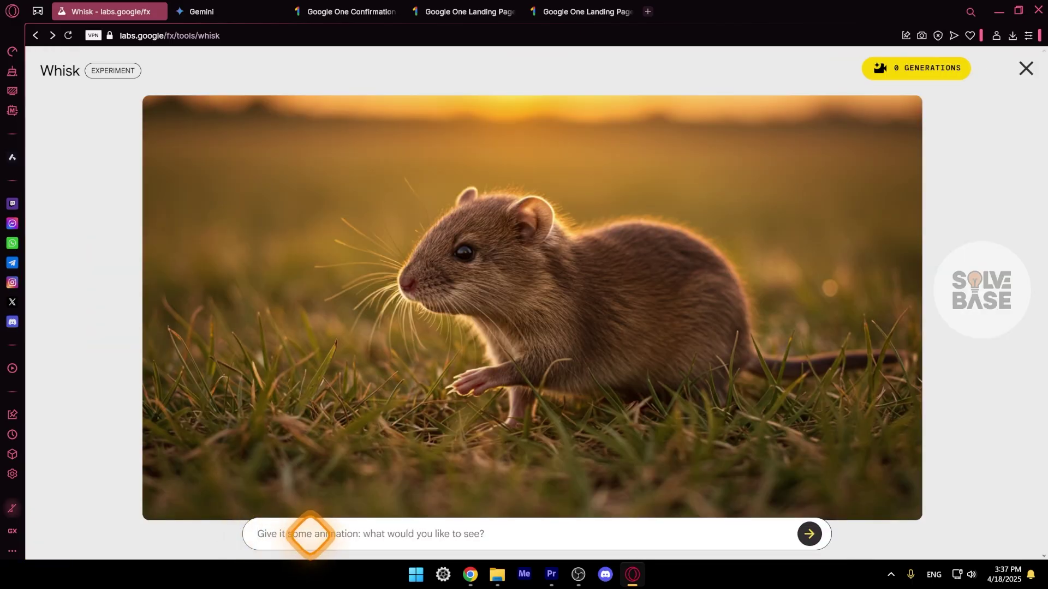
pyautogui.write('looking happy and running')
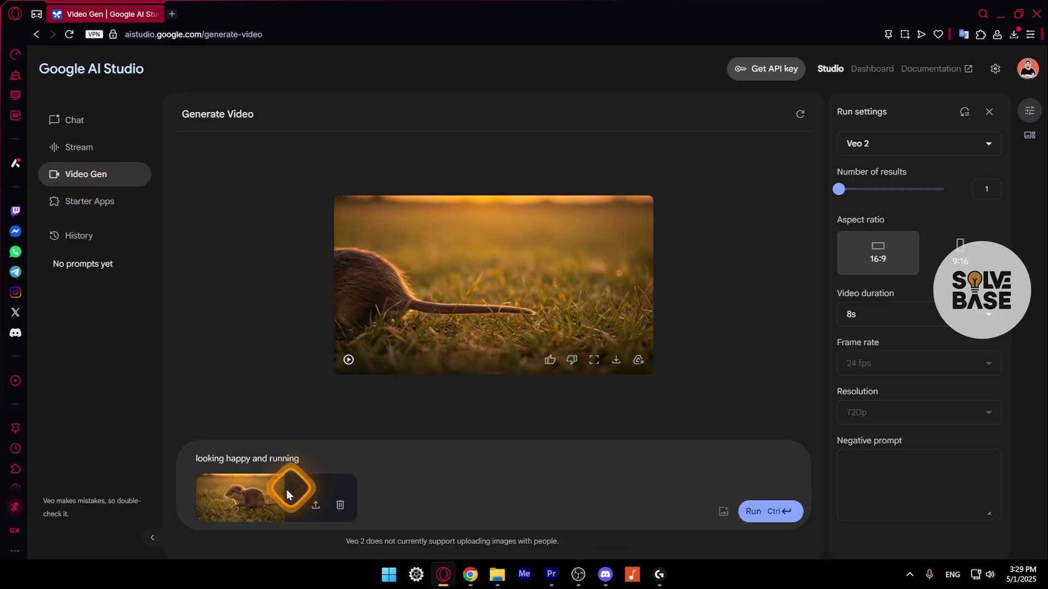
# Step: Check the Veo 2 clip's prompt, then minimize the browser to show the SOLVE BASE desktop
pyautogui.moveTo(197, 458); pyautogui.dragTo(269, 457)
pyautogui.click(322, 457)
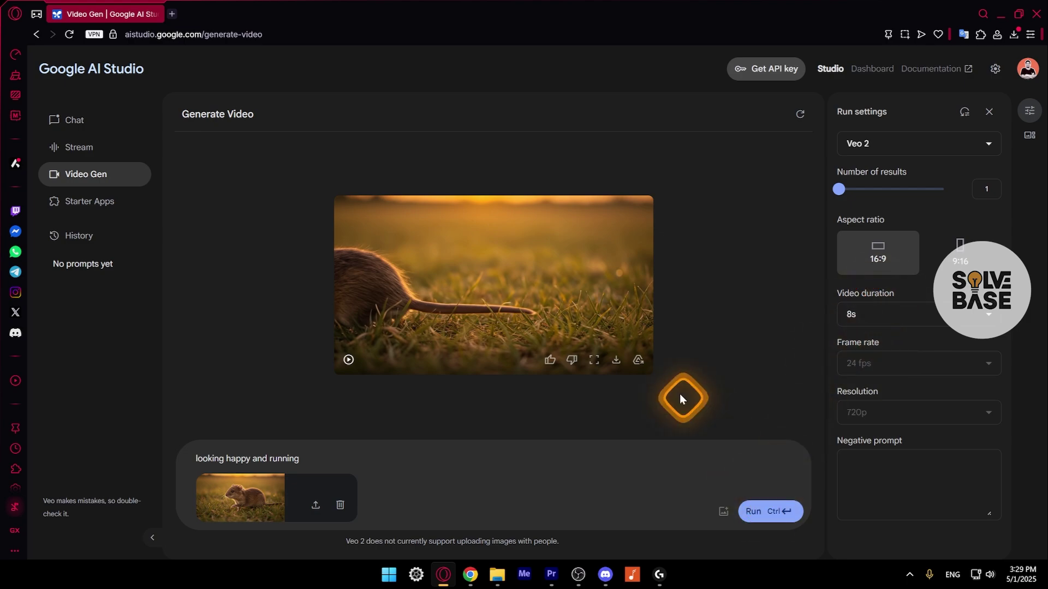
pyautogui.press('super+d')
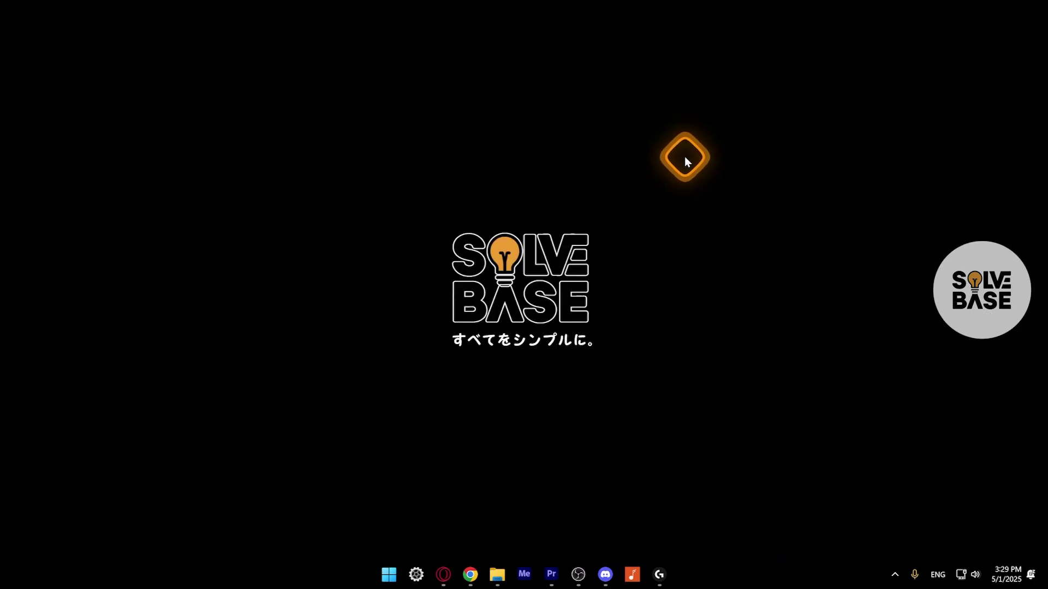